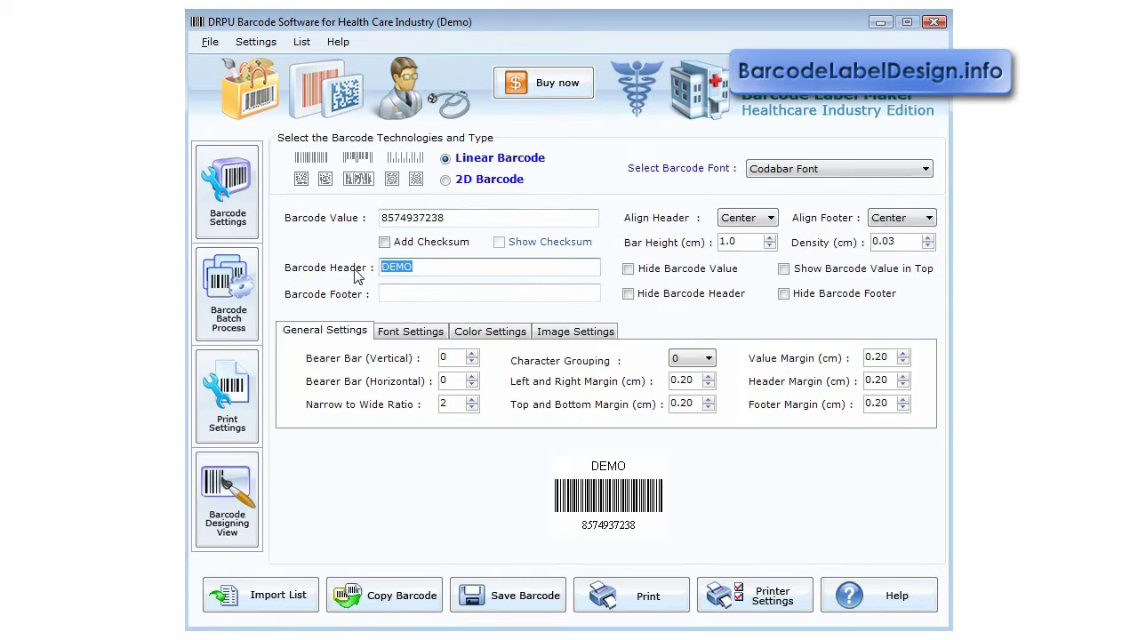
- Set the barcode footer to "Item 11024"
click(384, 294)
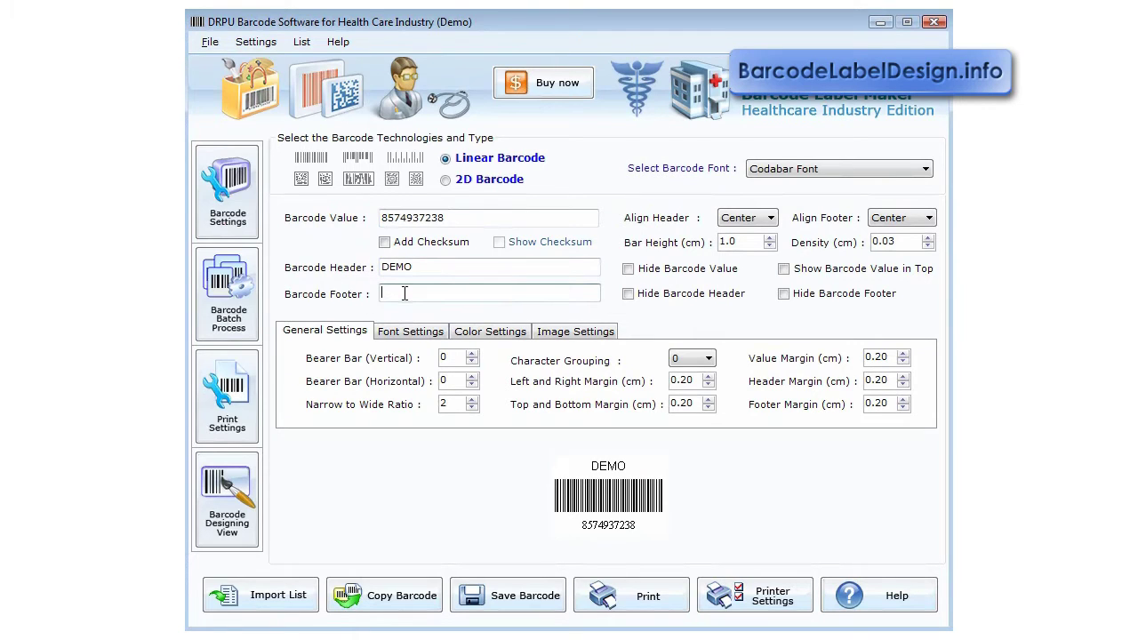
text(Item 1)
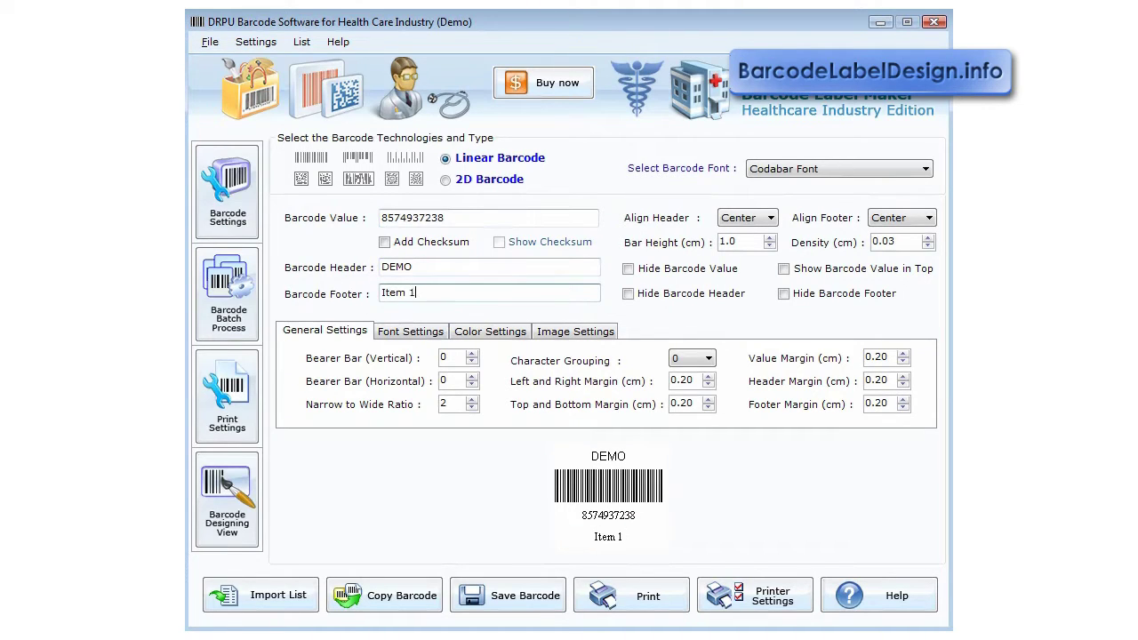
text(1024)
- Try the Code 128 SET C font for the linear barcode, and settle on Interleaved 2 of 5 Font
click(784, 169)
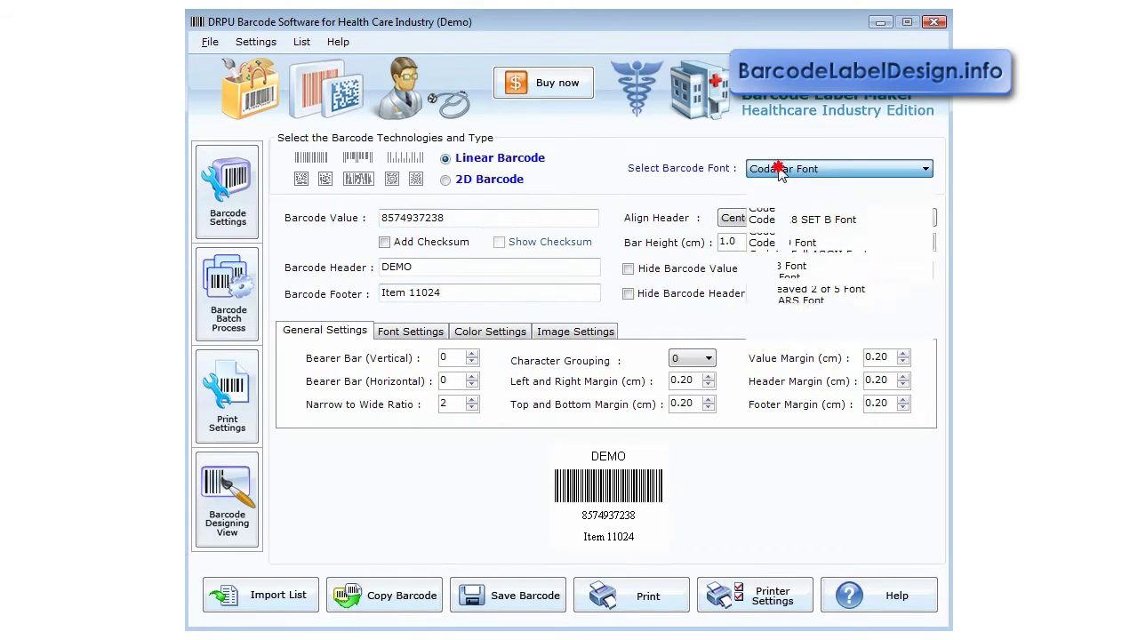
click(780, 175)
scroll(780, 169, down, 1)
click(782, 169)
click(802, 232)
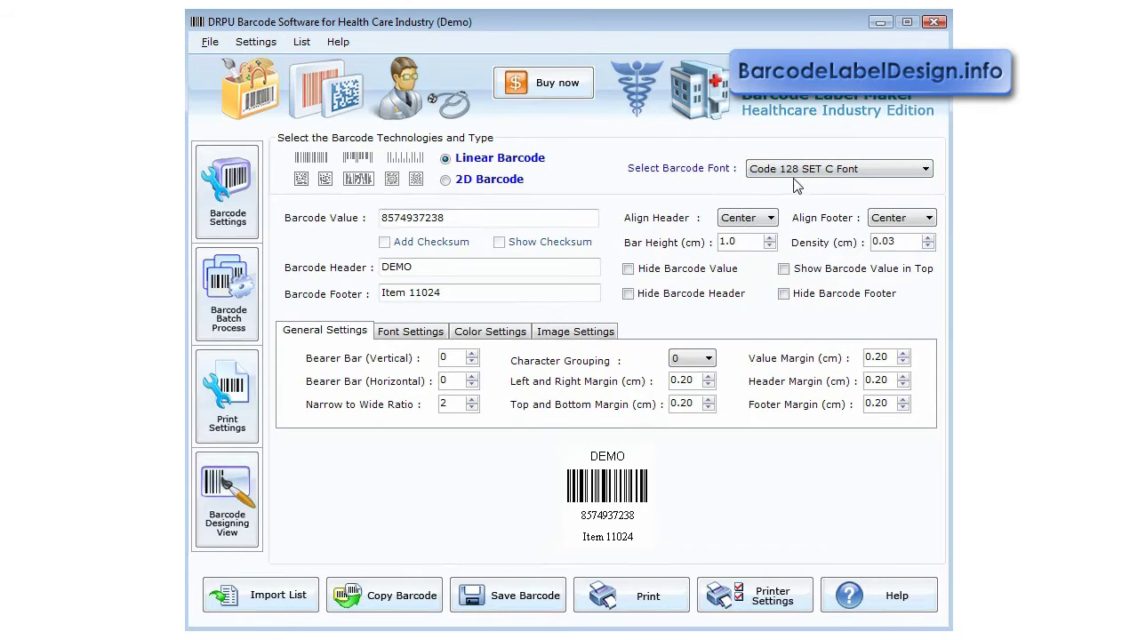
click(802, 169)
click(776, 335)
click(795, 169)
click(788, 289)
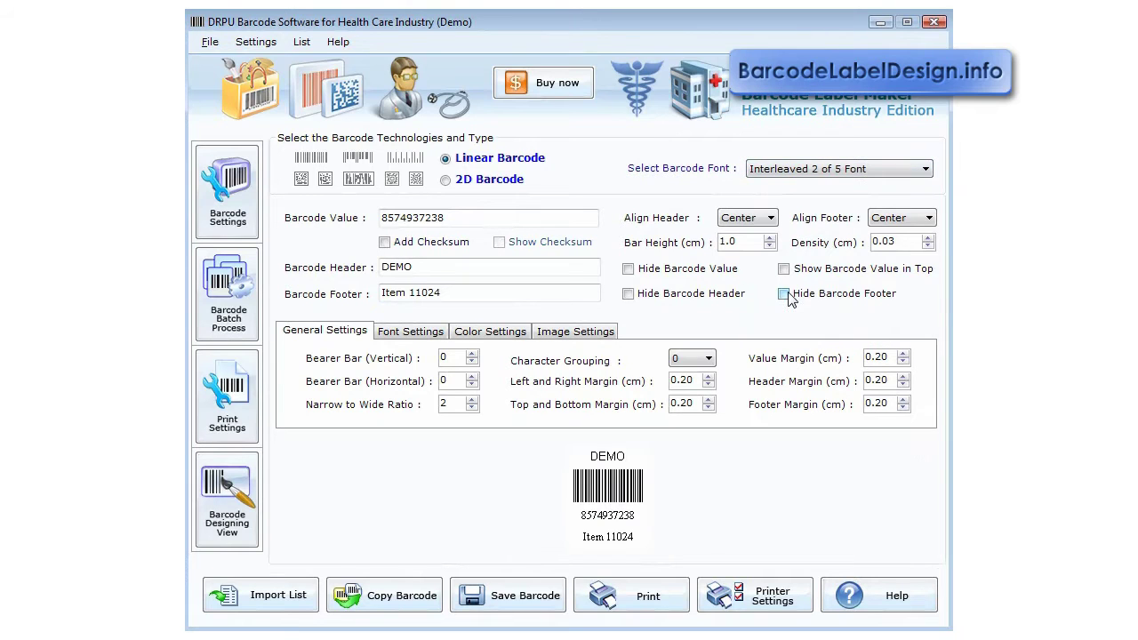
- Switch the barcode type to 2D Barcode and replace the barcode value with 12934732
click(446, 180)
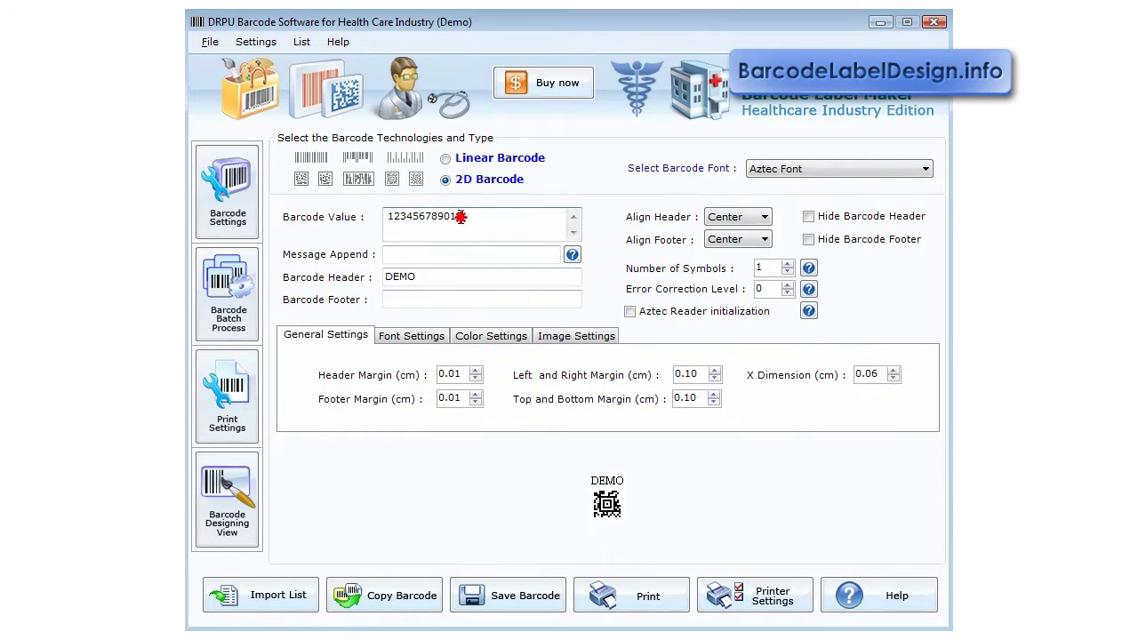
drag(459, 220, 347, 224)
text(12934732)
- Change the 2D barcode font to PDF417 Font
click(805, 169)
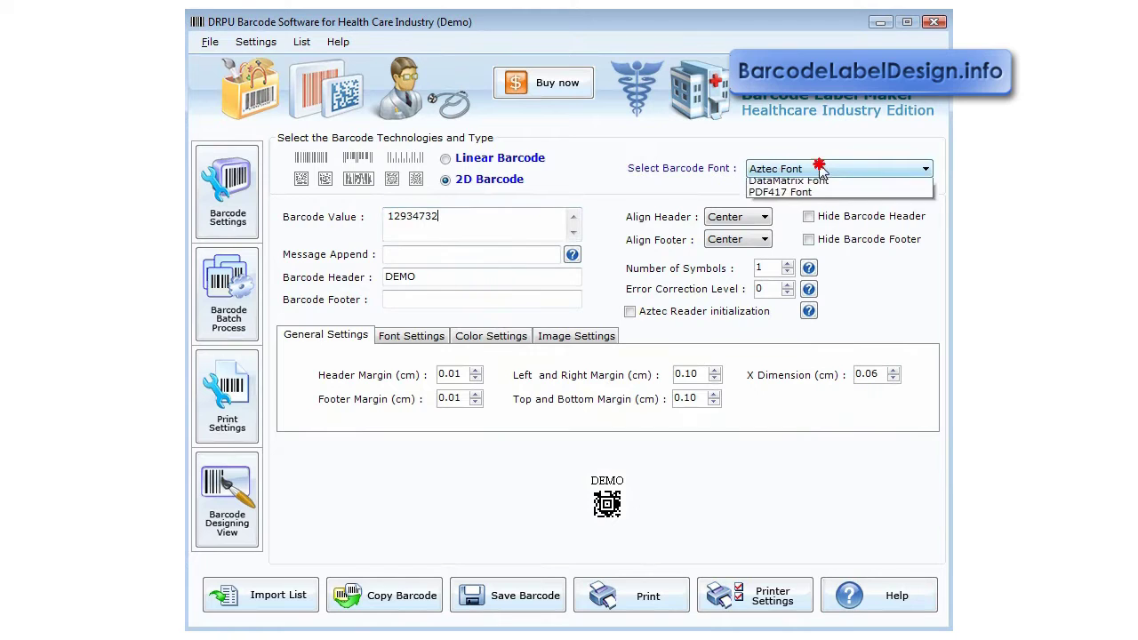
click(800, 186)
click(800, 168)
click(793, 206)
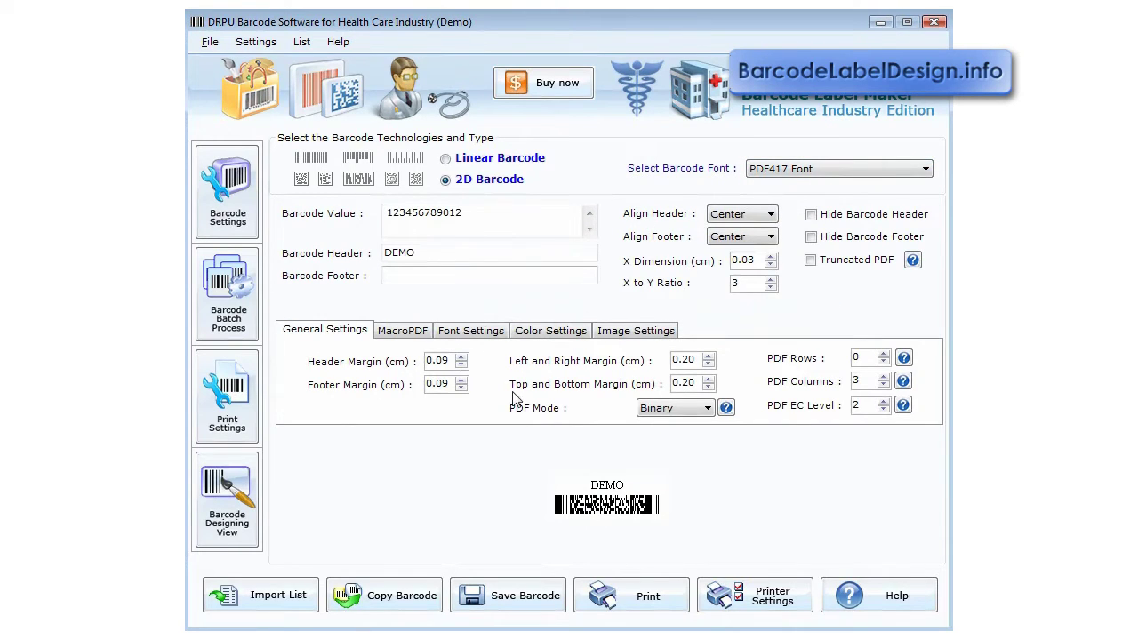
- Create a batch value list from a sequential series with prefix 12, range 345 to 389 and suffix 21, and check its entries
click(237, 299)
click(383, 200)
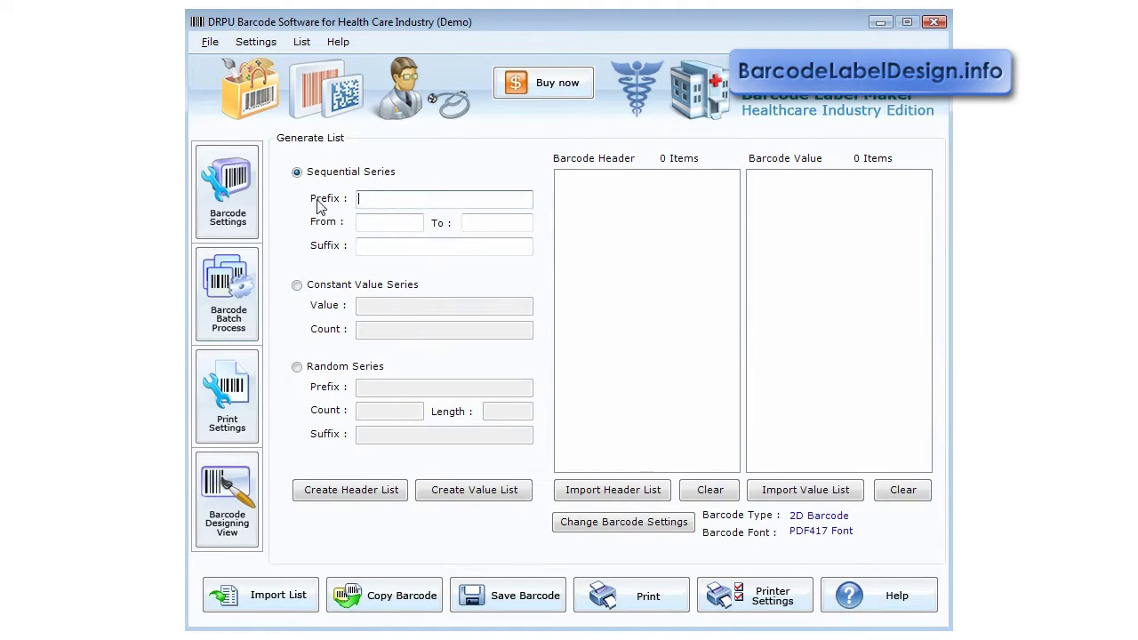
click(396, 249)
click(388, 226)
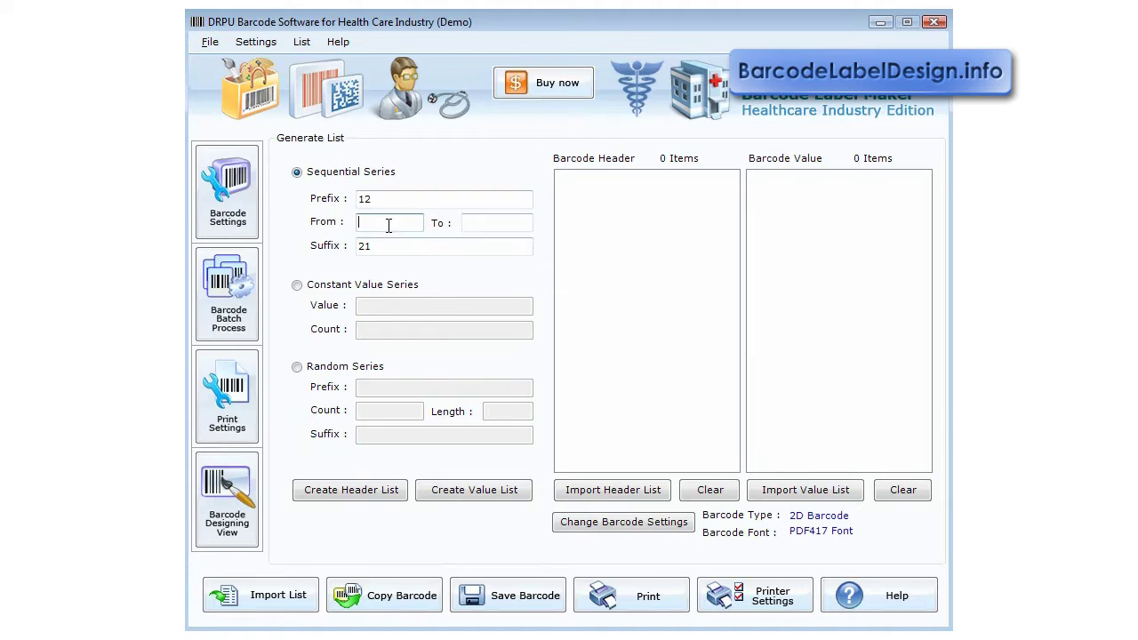
click(485, 224)
click(471, 495)
drag(932, 315, 925, 223)
click(755, 180)
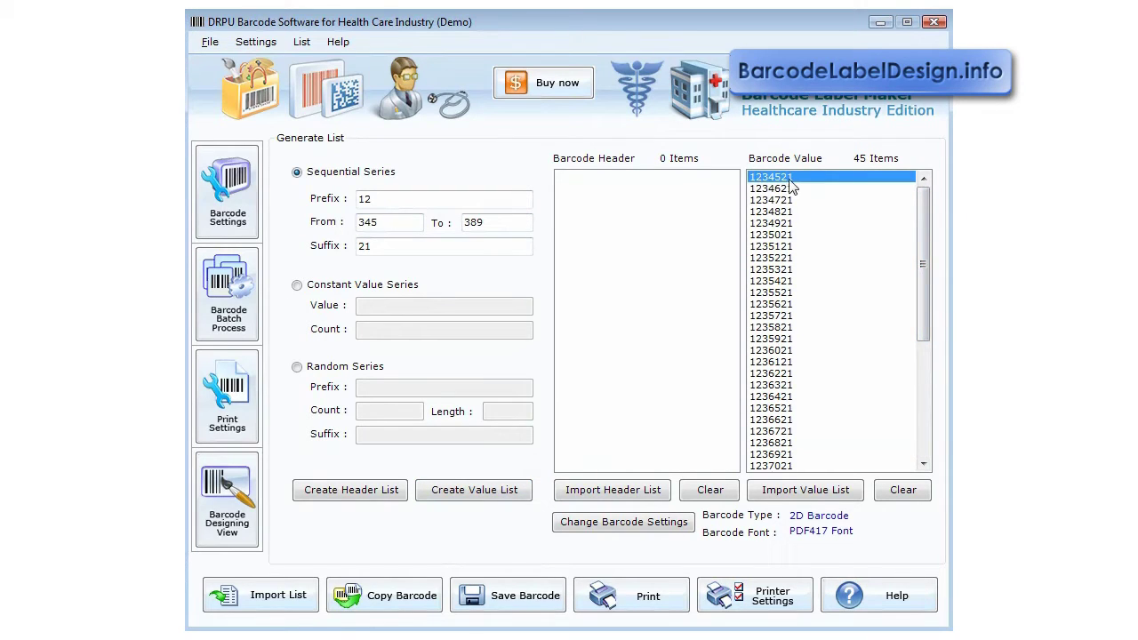
- Create a barcode value list from a constant value series with value 1234521 and count 20
click(299, 286)
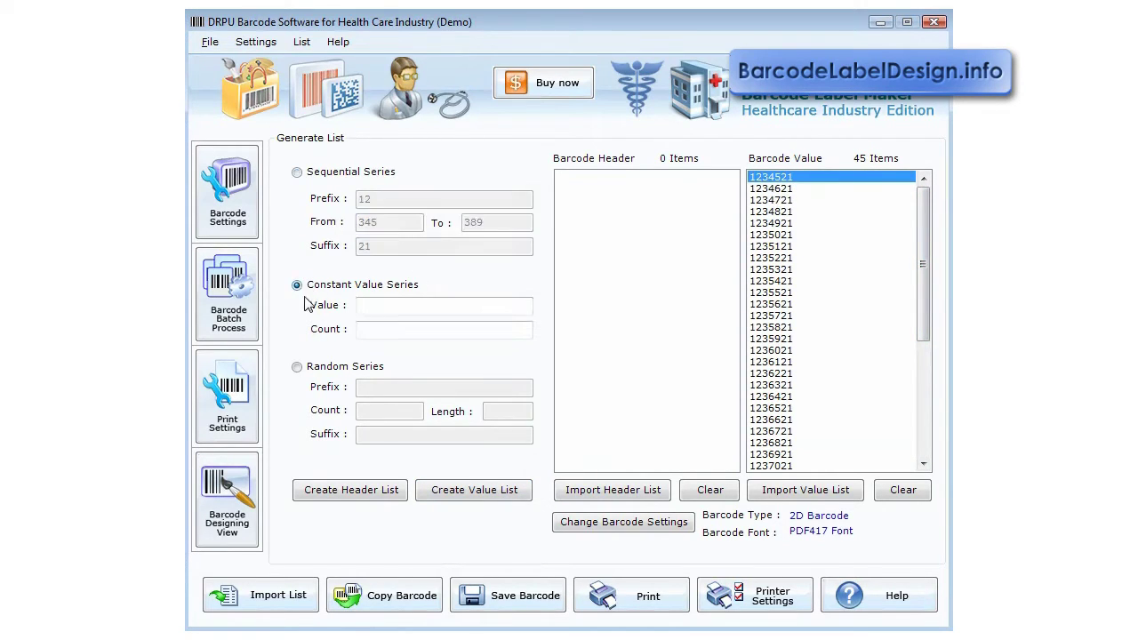
click(370, 305)
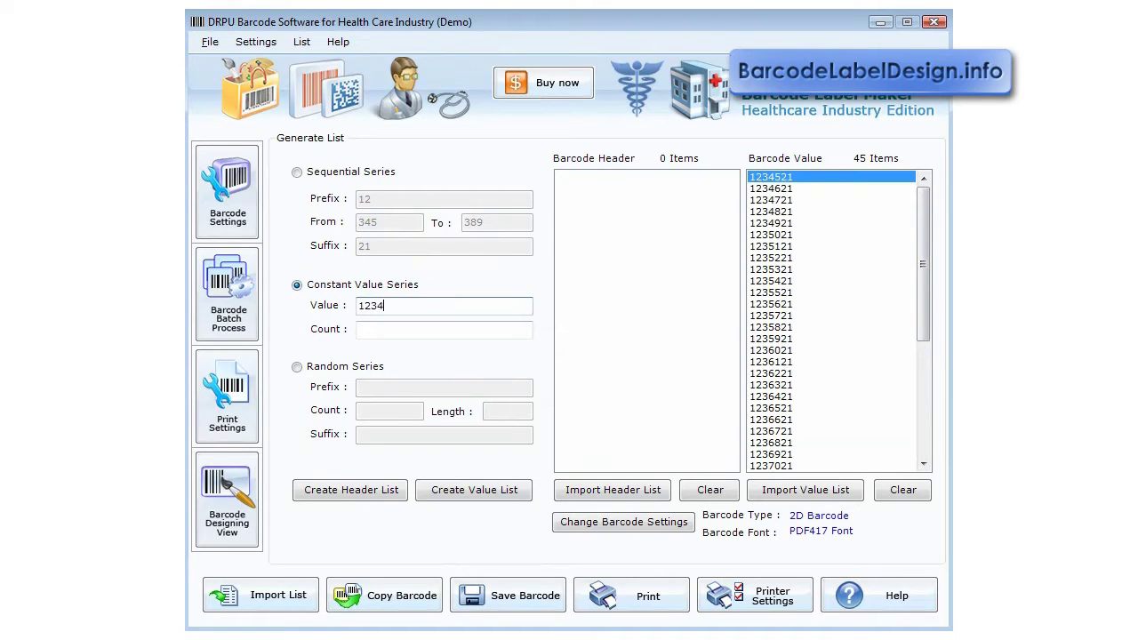
click(365, 330)
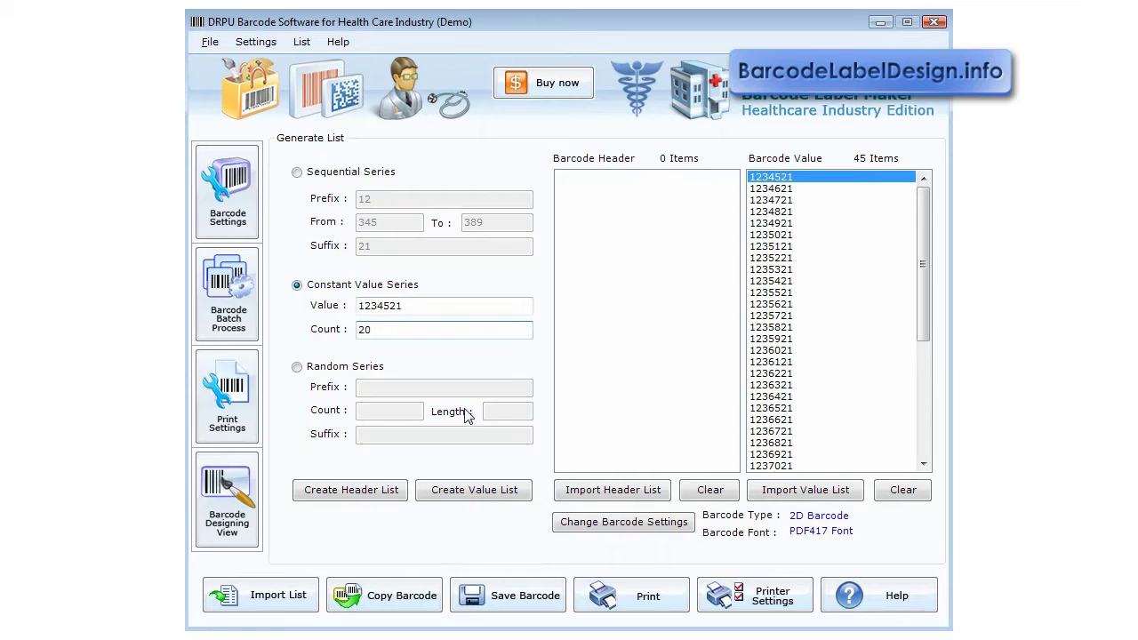
click(472, 490)
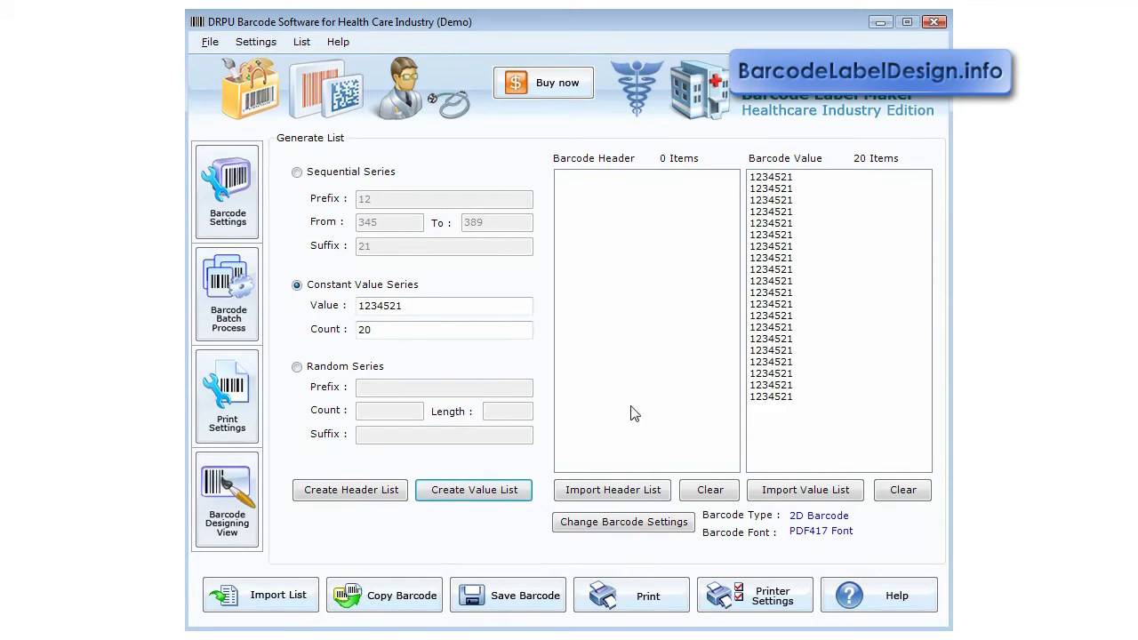
- Create a barcode value list from a random series with prefix 12, count 20, length 3 and suffix 21
click(371, 376)
text(12)
click(383, 434)
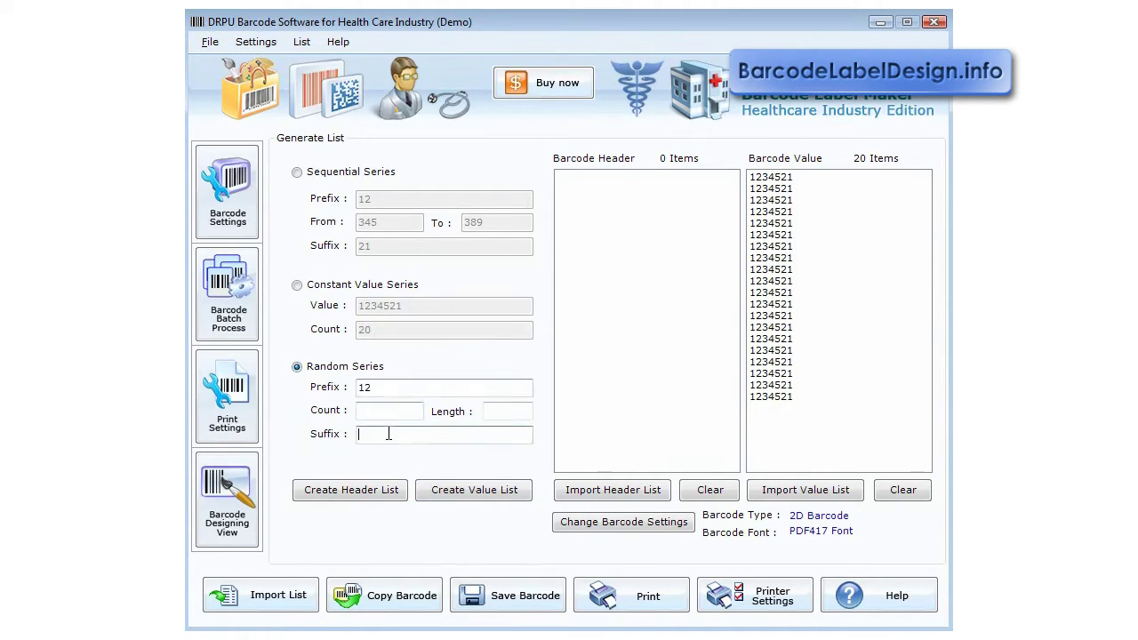
text(21)
click(389, 409)
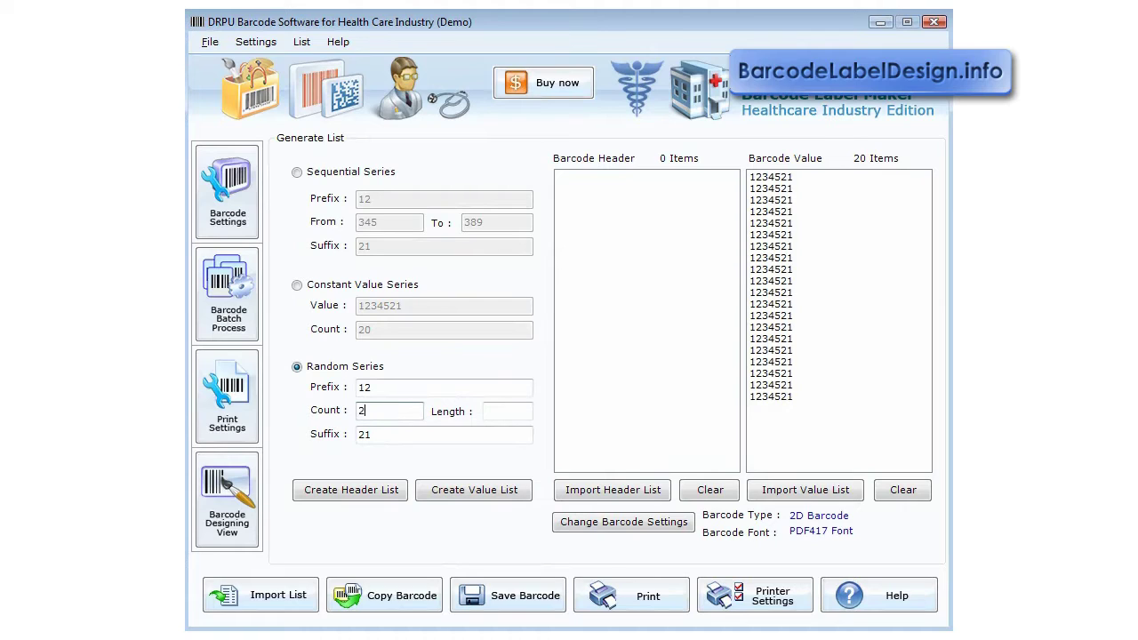
text(20)
click(504, 412)
text(3)
click(471, 492)
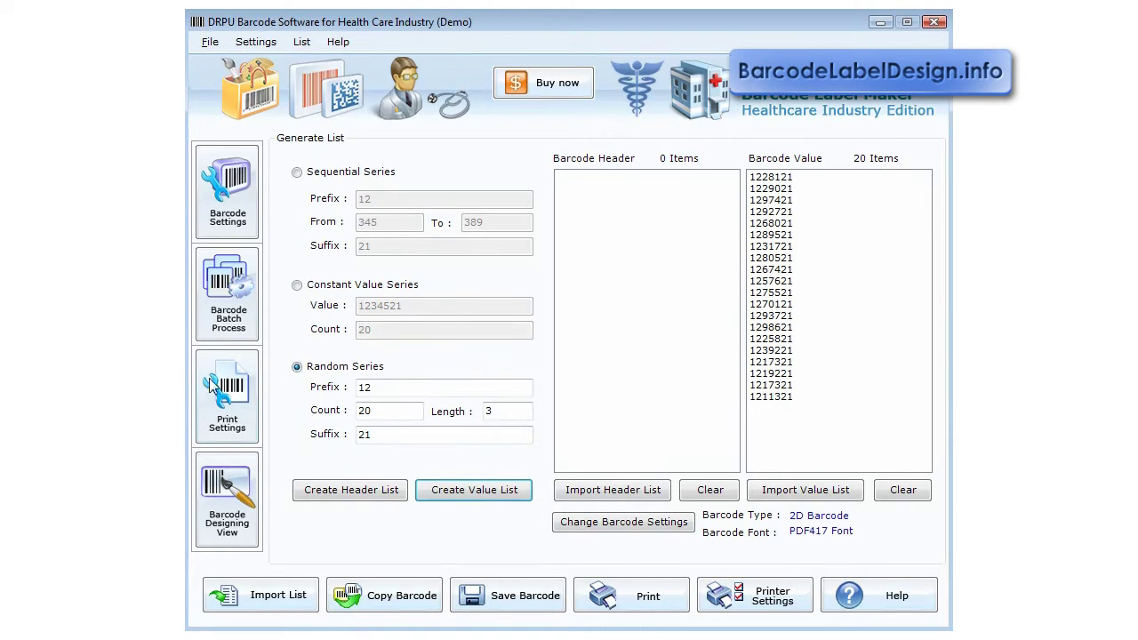
- Set the print layout to 5 columns and 5 rows
click(229, 424)
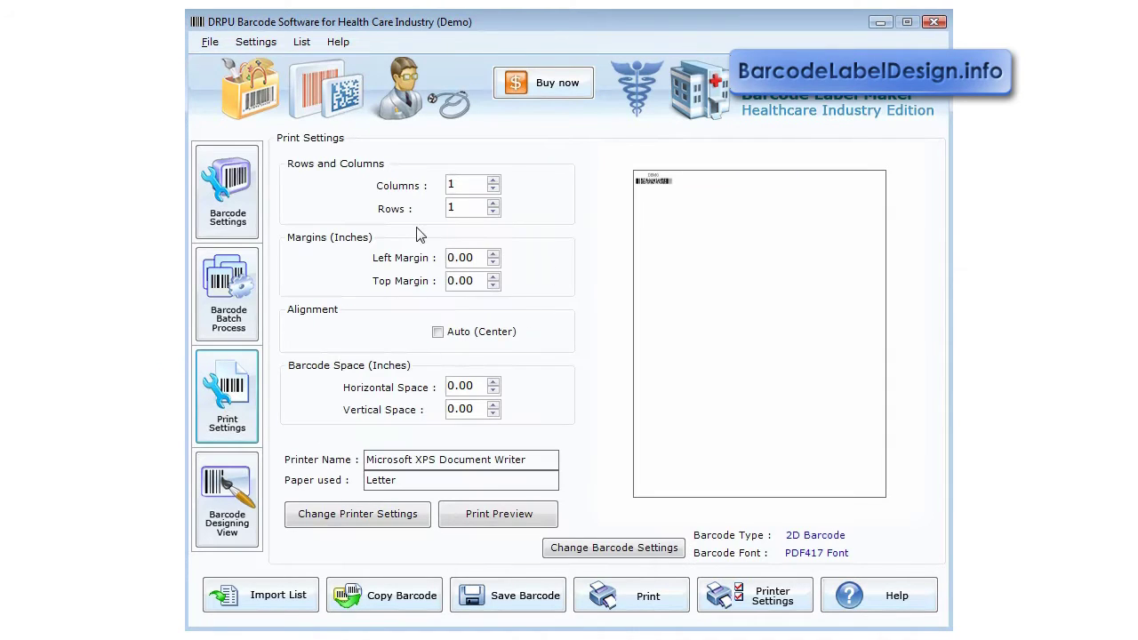
click(493, 179)
click(494, 180)
click(494, 180)
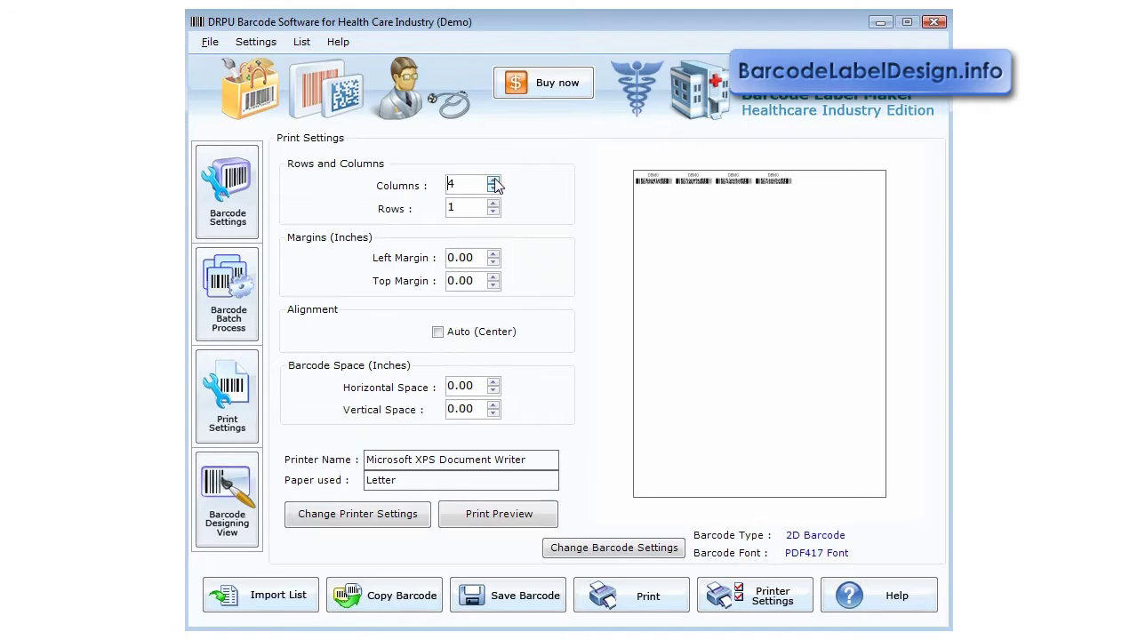
click(494, 180)
click(493, 203)
click(494, 204)
click(493, 203)
click(494, 204)
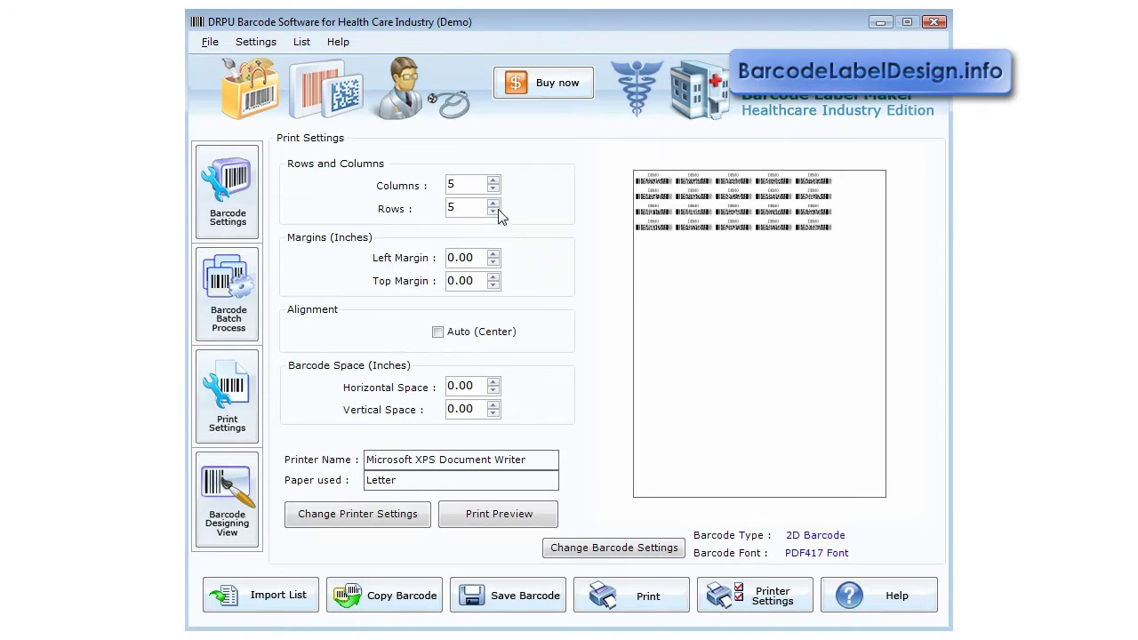
- Examine the barcode sheet in an enlarged print preview at 100% zoom, and close the preview
click(496, 516)
drag(465, 188, 453, 39)
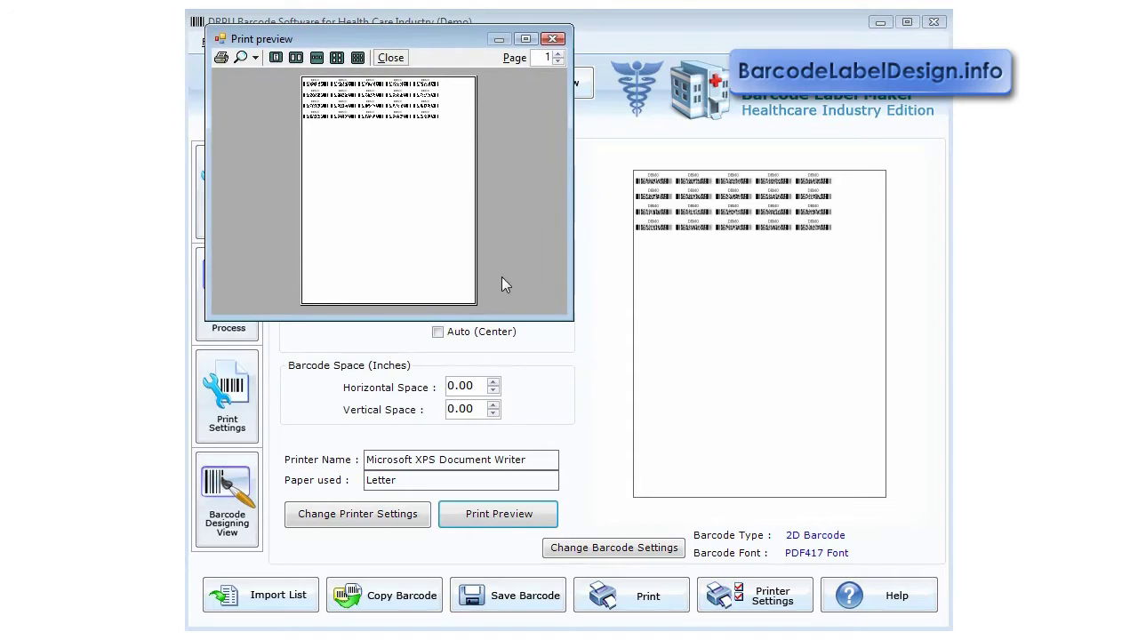
drag(574, 319, 950, 619)
click(255, 57)
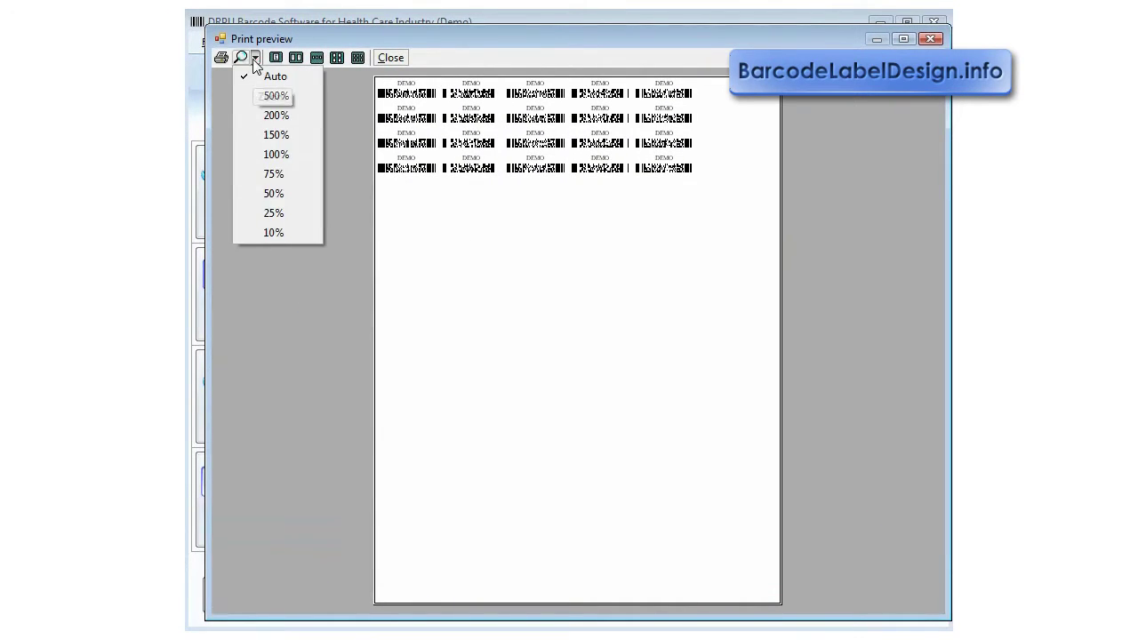
click(313, 152)
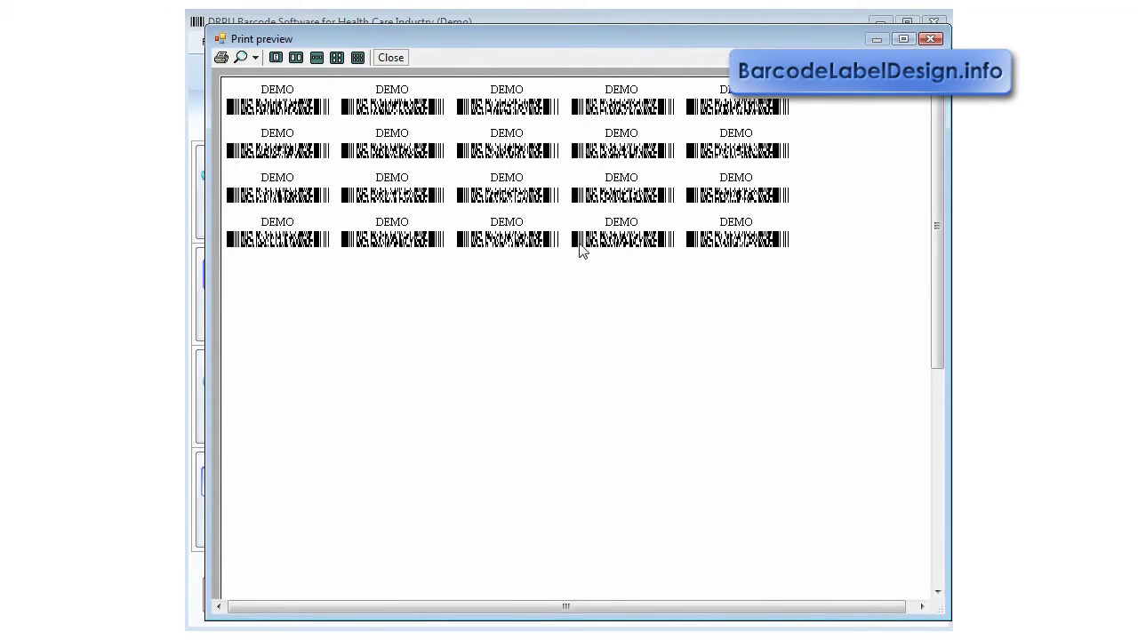
click(930, 38)
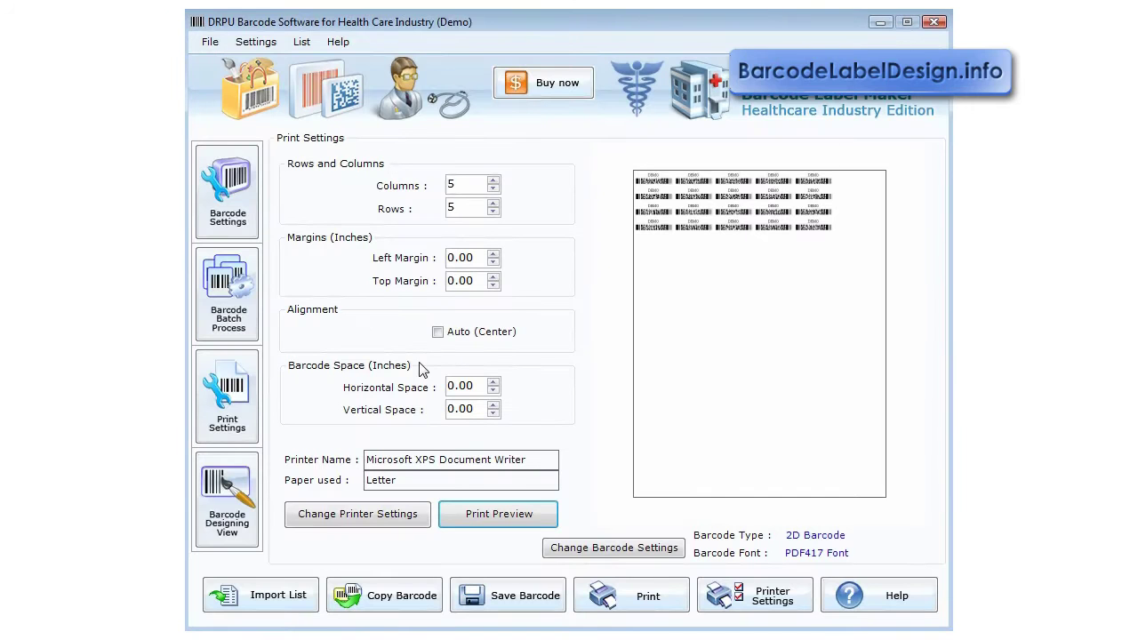
- Switch to Barcode Designing view and create a new rectangular label 100 mm high and 130 mm wide
click(233, 529)
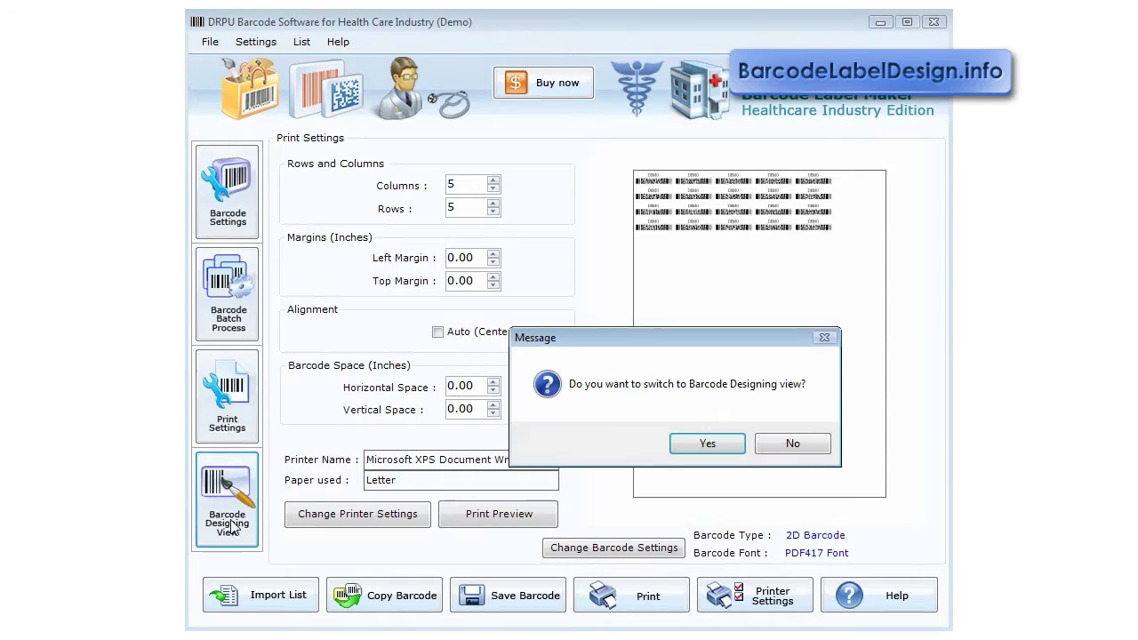
click(708, 444)
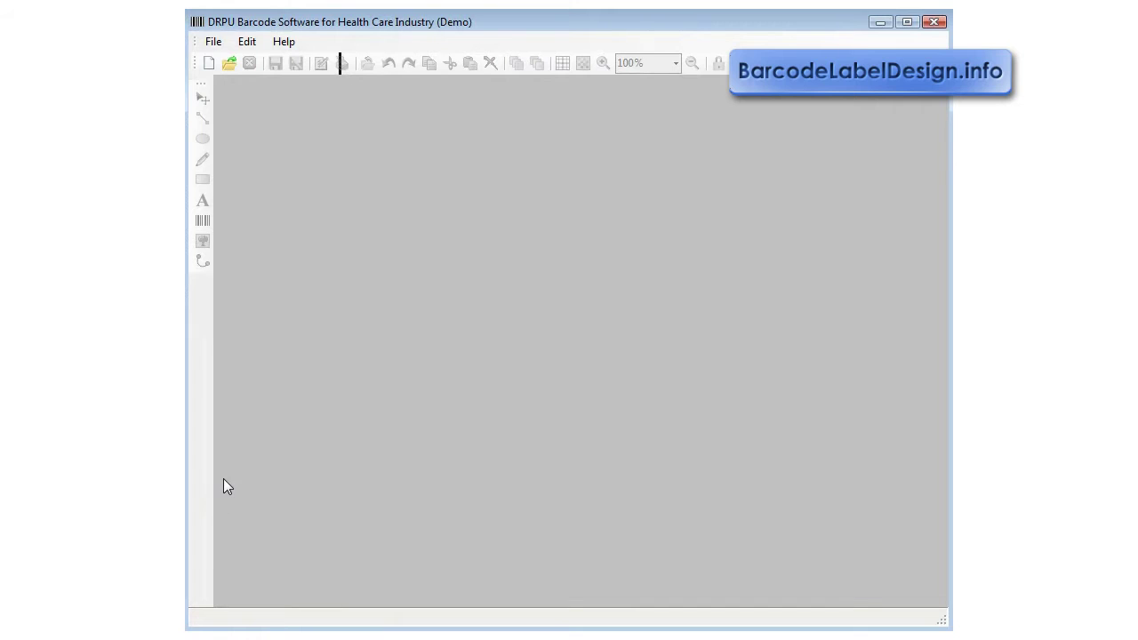
click(214, 41)
click(226, 60)
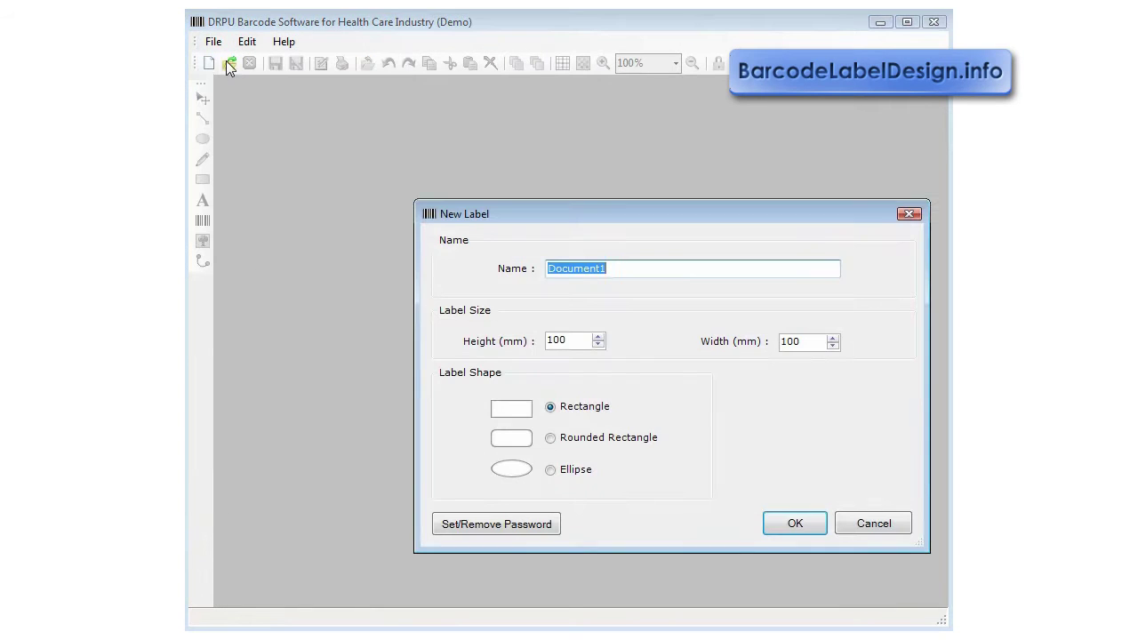
double_click(564, 342)
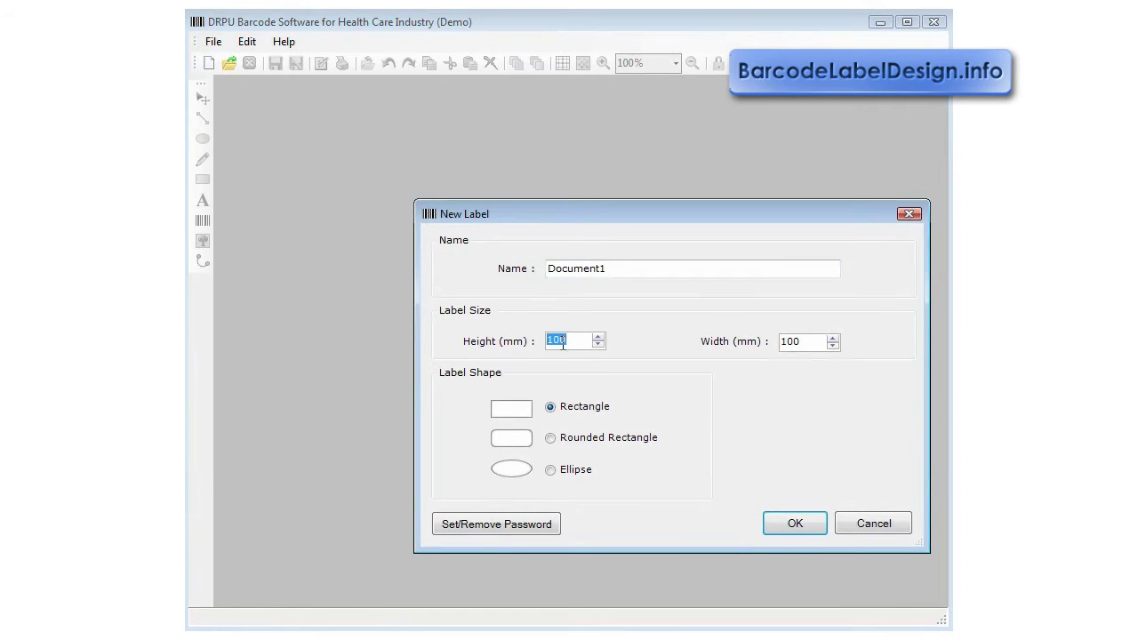
text(13)
double_click(794, 342)
text(13)
double_click(549, 341)
text(10)
click(792, 523)
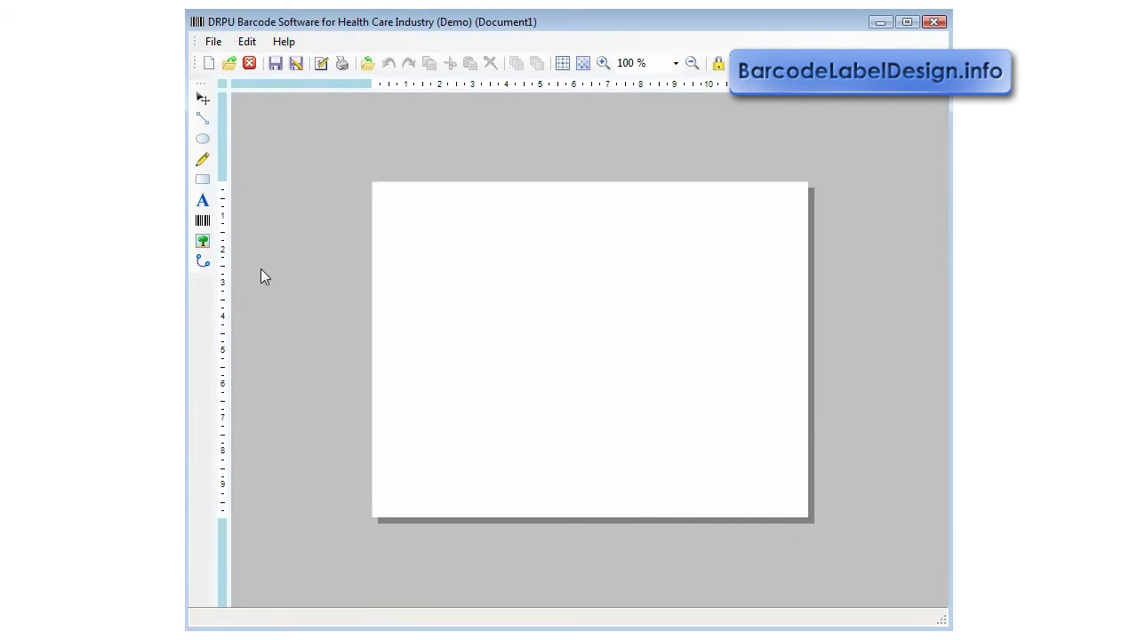
- Choose a gradient fill for the label background and set its angle to 90
click(248, 42)
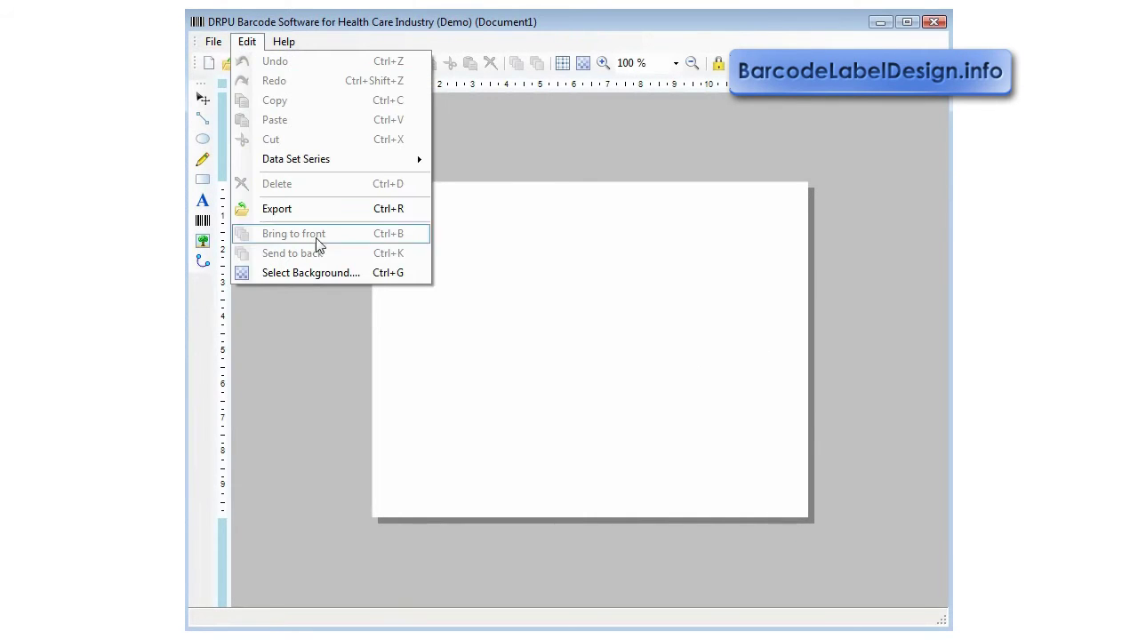
click(321, 269)
drag(550, 217, 487, 190)
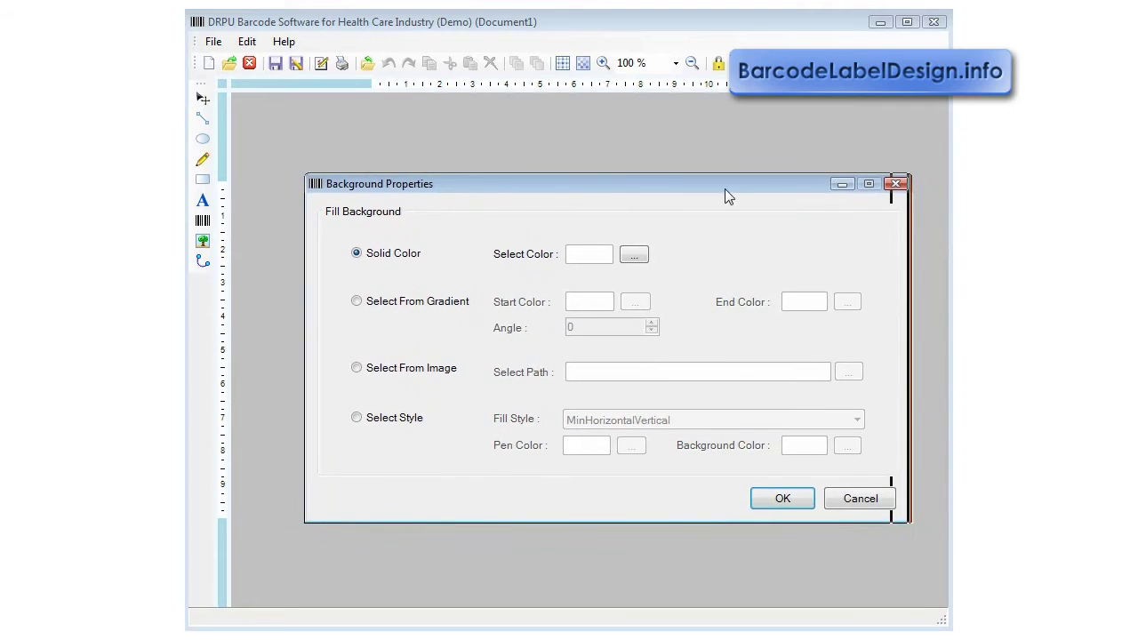
drag(725, 188, 698, 208)
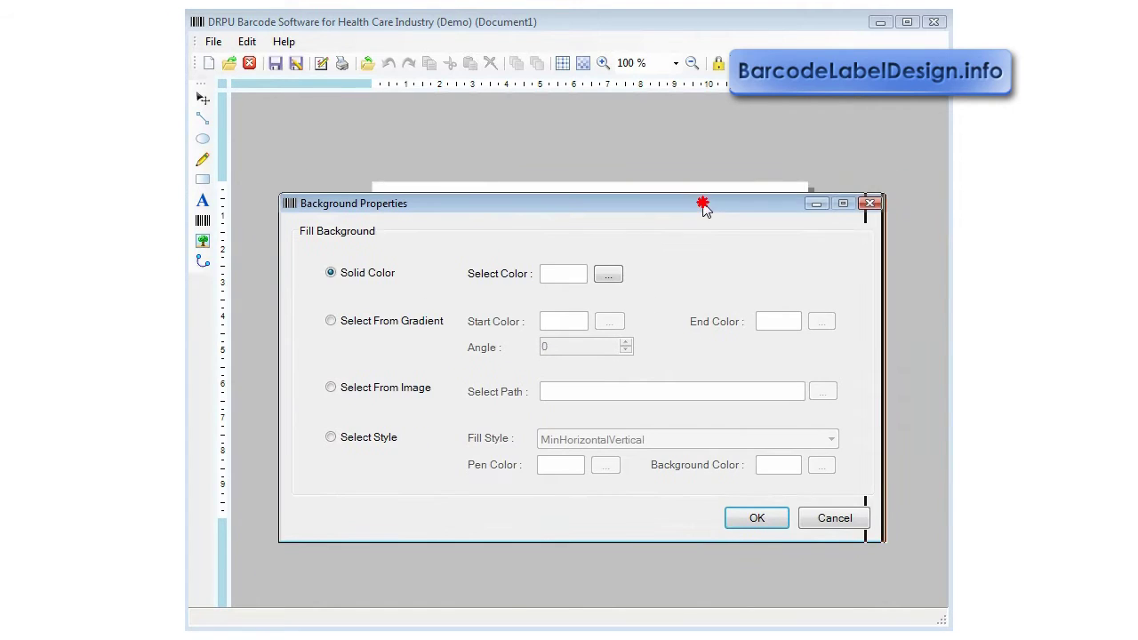
click(445, 325)
click(486, 350)
text(90)
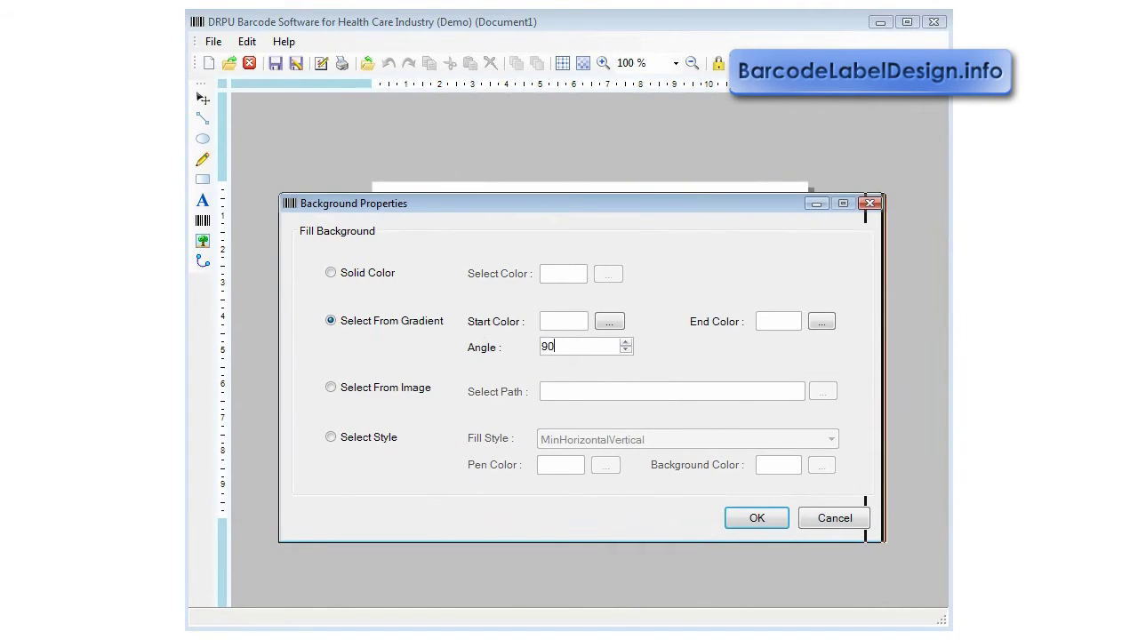
- Set the background gradient to start in light yellow and end in white, and apply it to the label
click(614, 322)
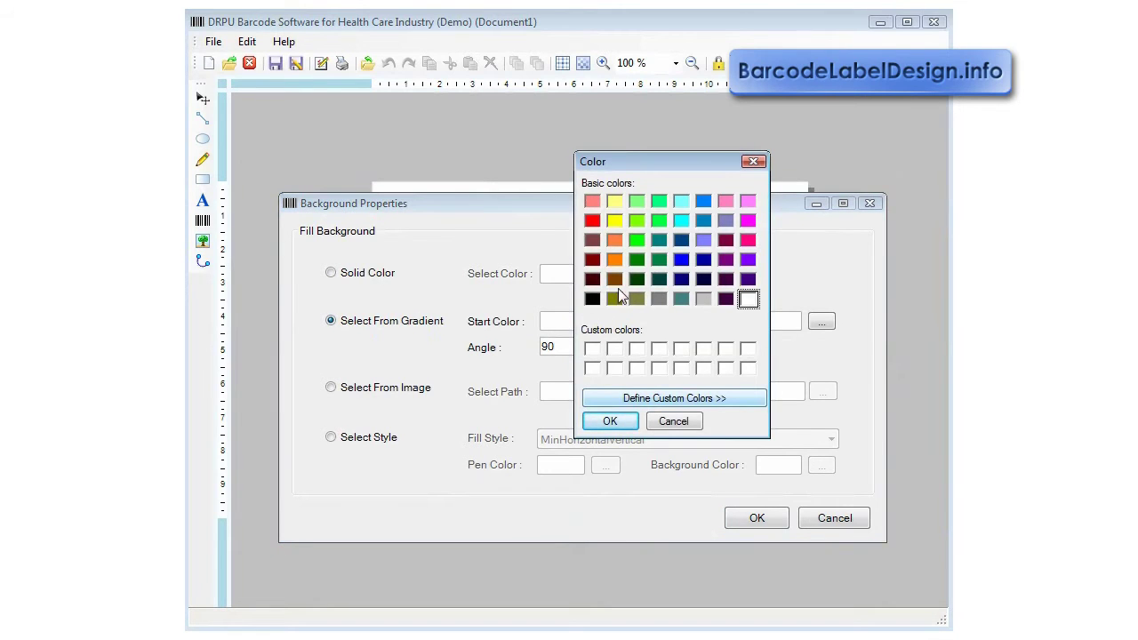
click(614, 201)
click(610, 421)
click(822, 322)
click(593, 347)
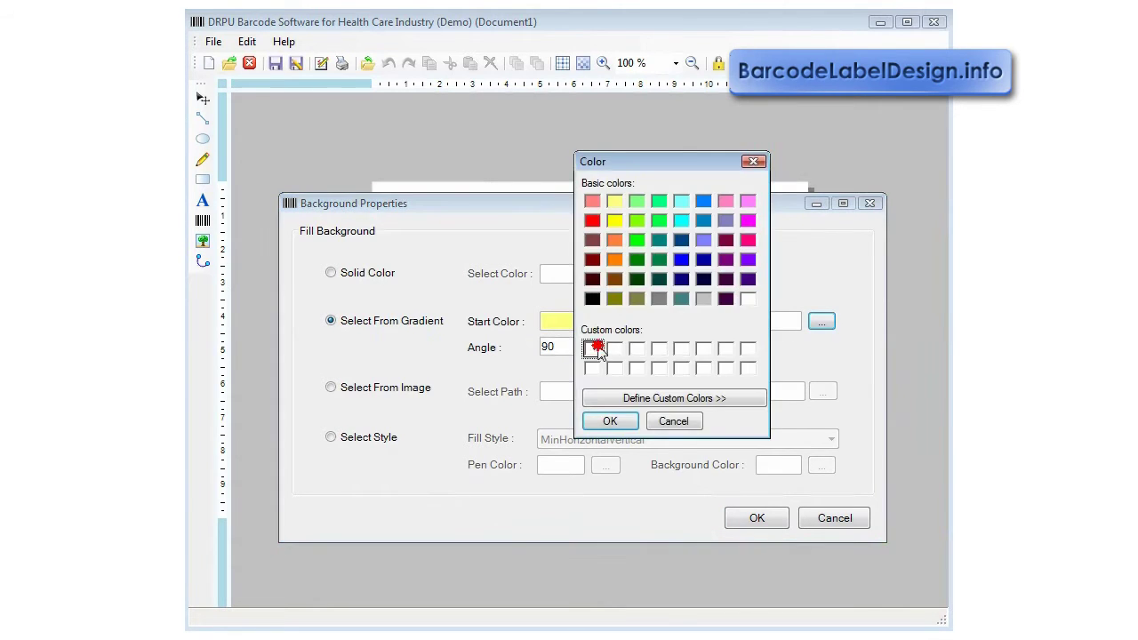
click(616, 425)
click(754, 519)
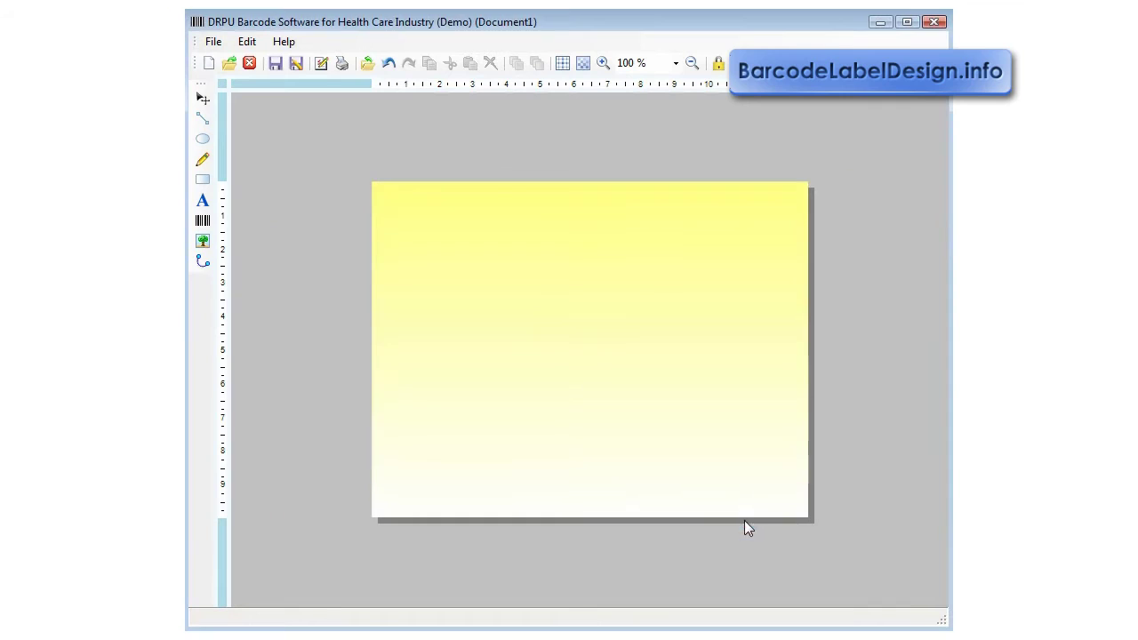
- Add a text object in the upper part of the label reading "Hemorrhodial"
click(203, 200)
click(407, 243)
double_click(424, 249)
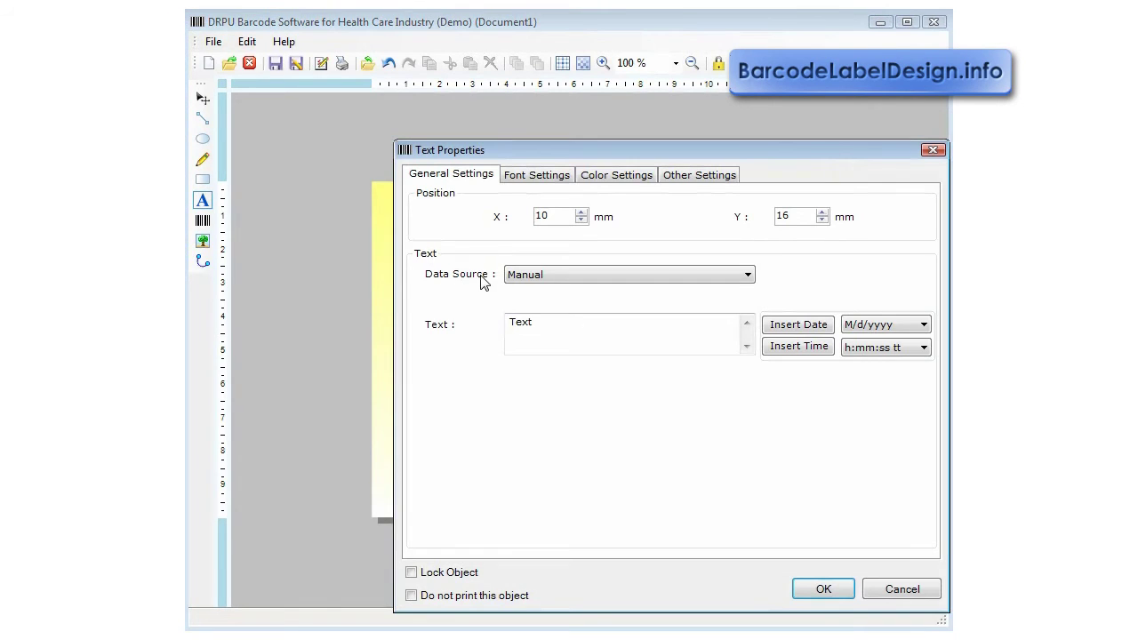
drag(616, 154, 604, 142)
drag(532, 311, 436, 315)
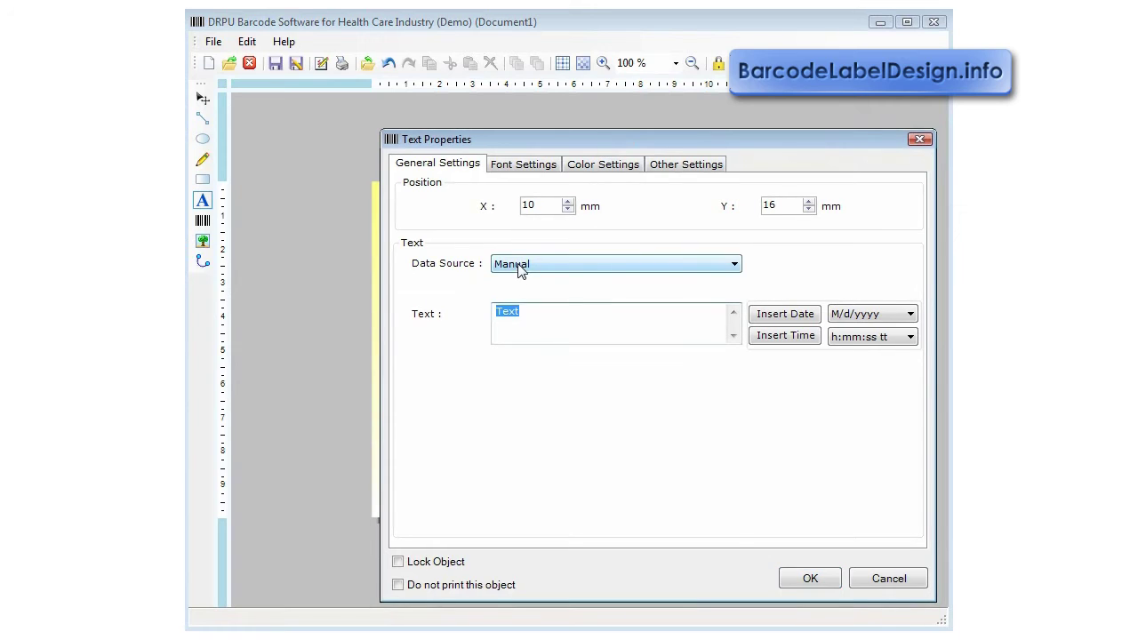
text(Hemorrhodial)
- Set the "Hemorrhodial" text's font to Arial, bold, size 72
click(521, 165)
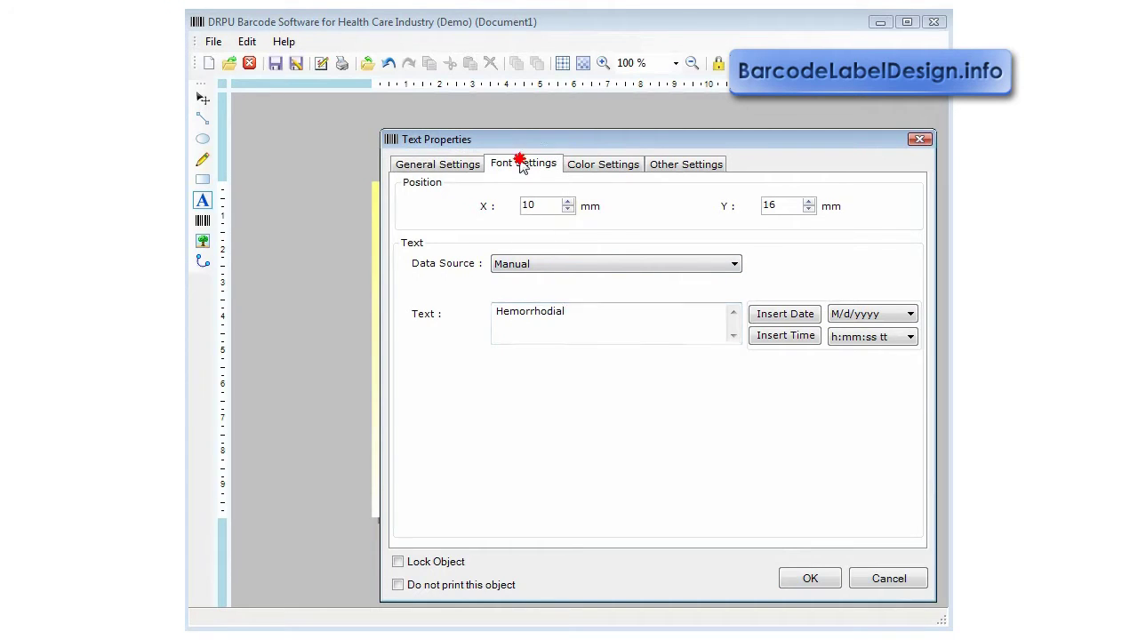
drag(862, 259, 862, 294)
click(756, 322)
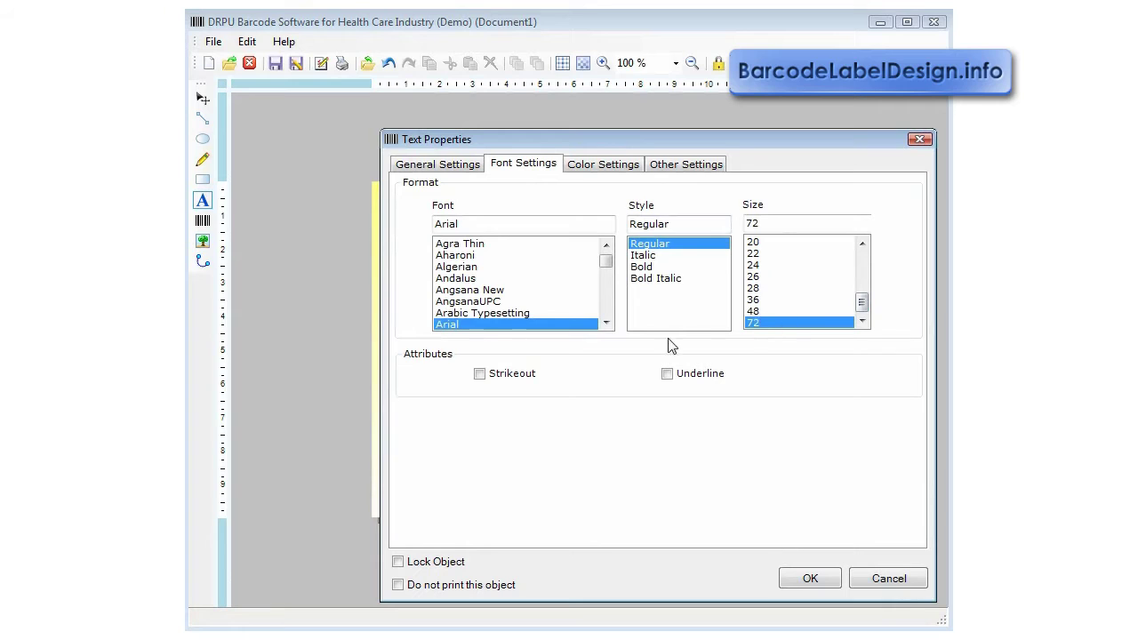
click(667, 266)
click(473, 246)
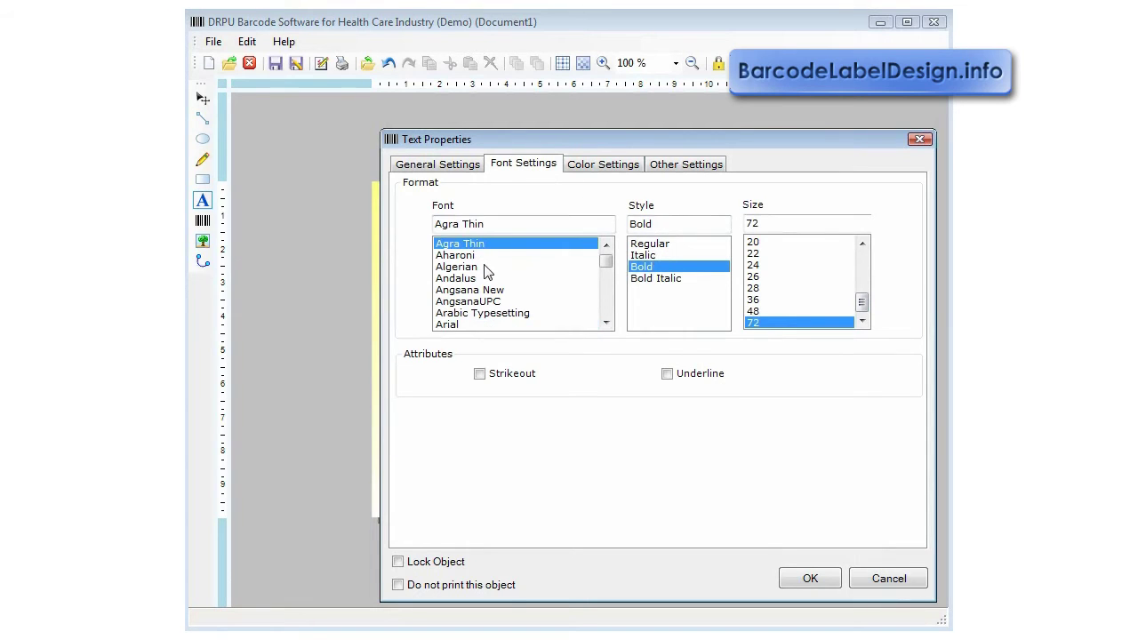
drag(553, 139, 529, 122)
key(Down)
key(Down)
key(Down)
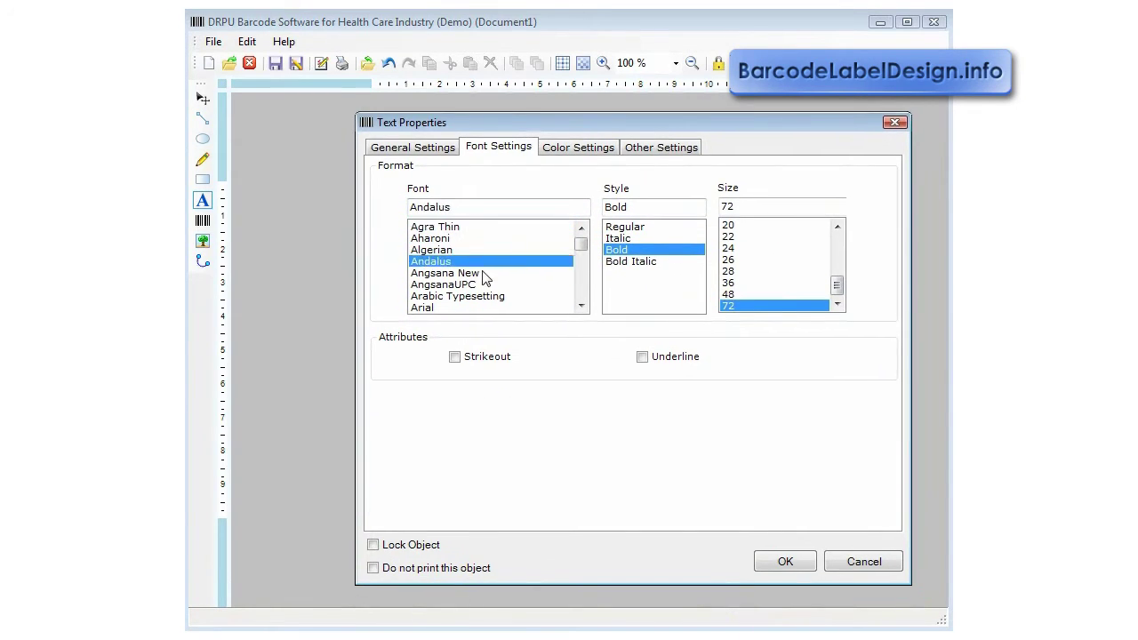
drag(484, 278, 432, 309)
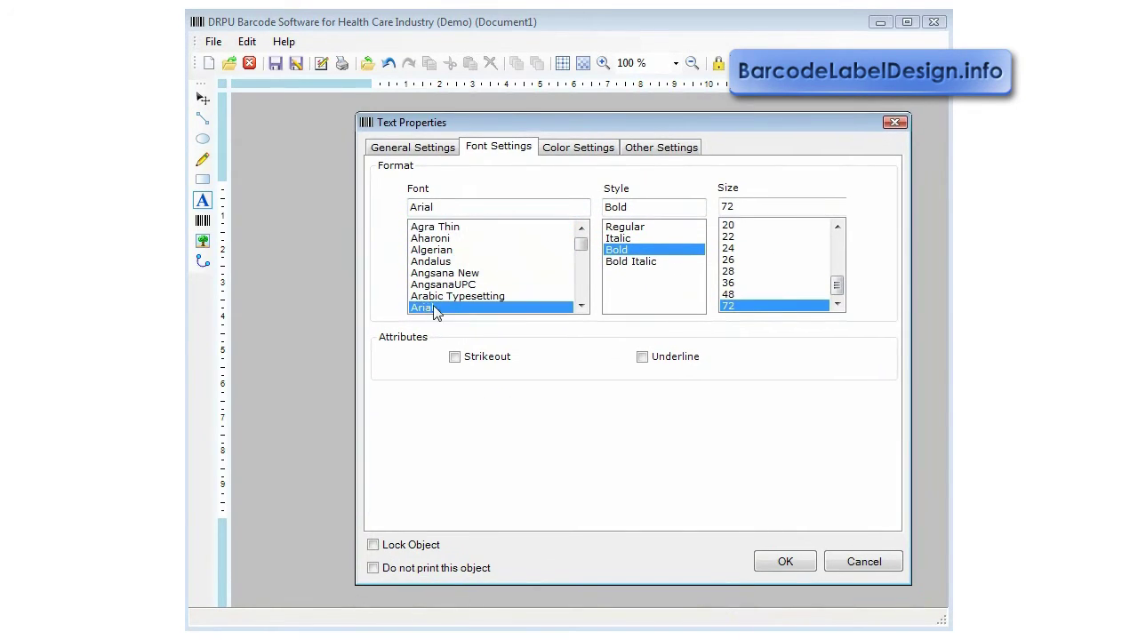
- Give the "Hemorrhodial" text a solid dark blue fore colour and apply the text properties
click(602, 157)
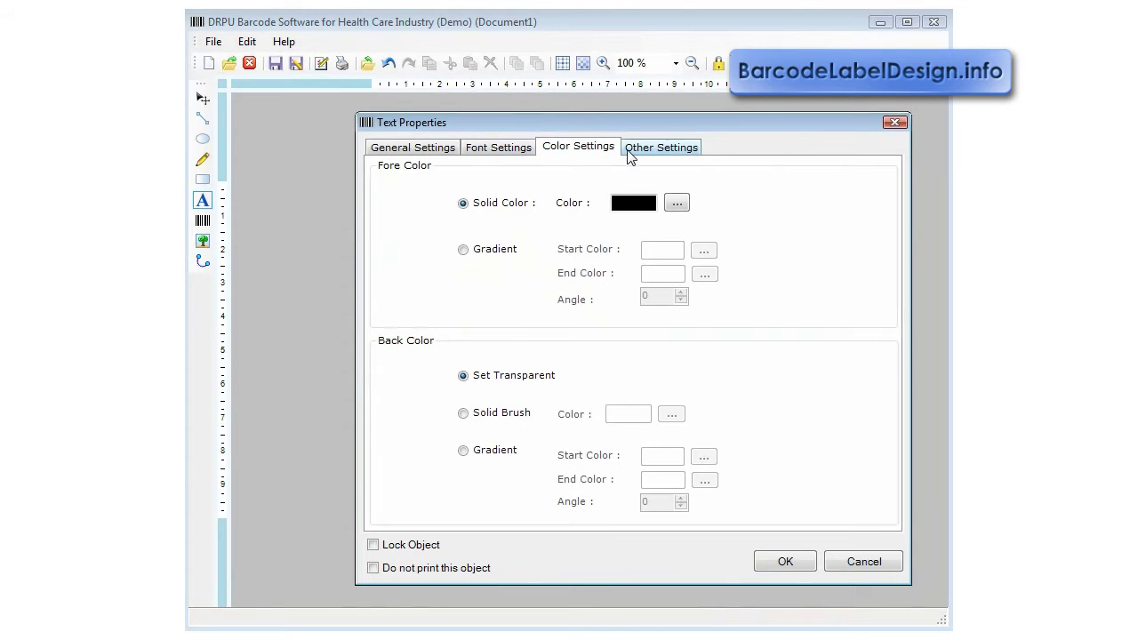
click(678, 204)
click(681, 280)
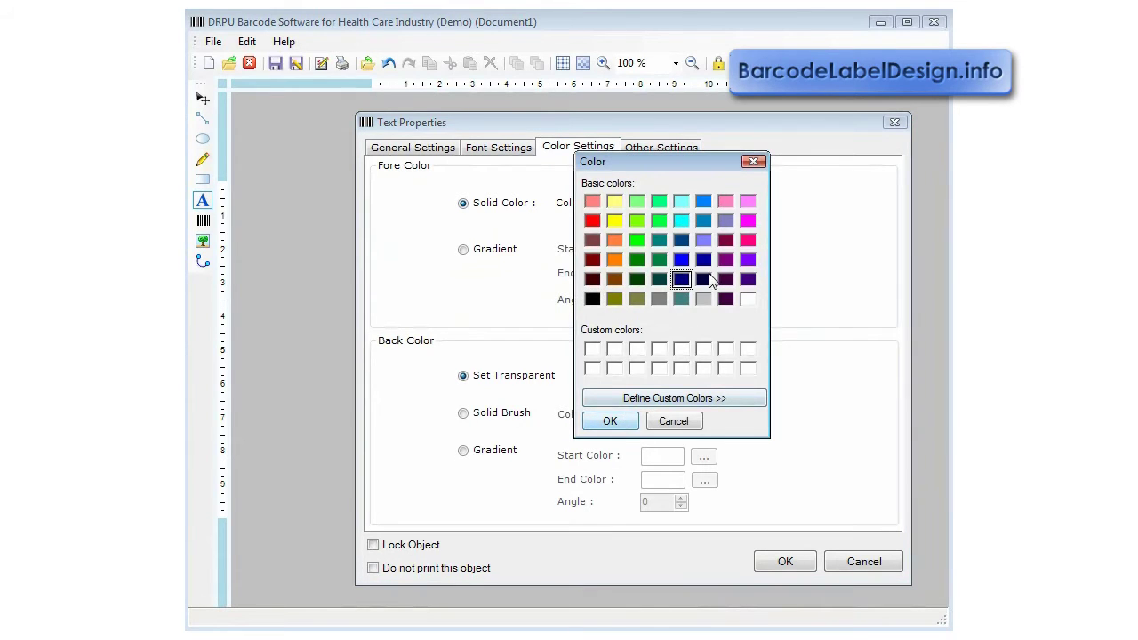
click(612, 422)
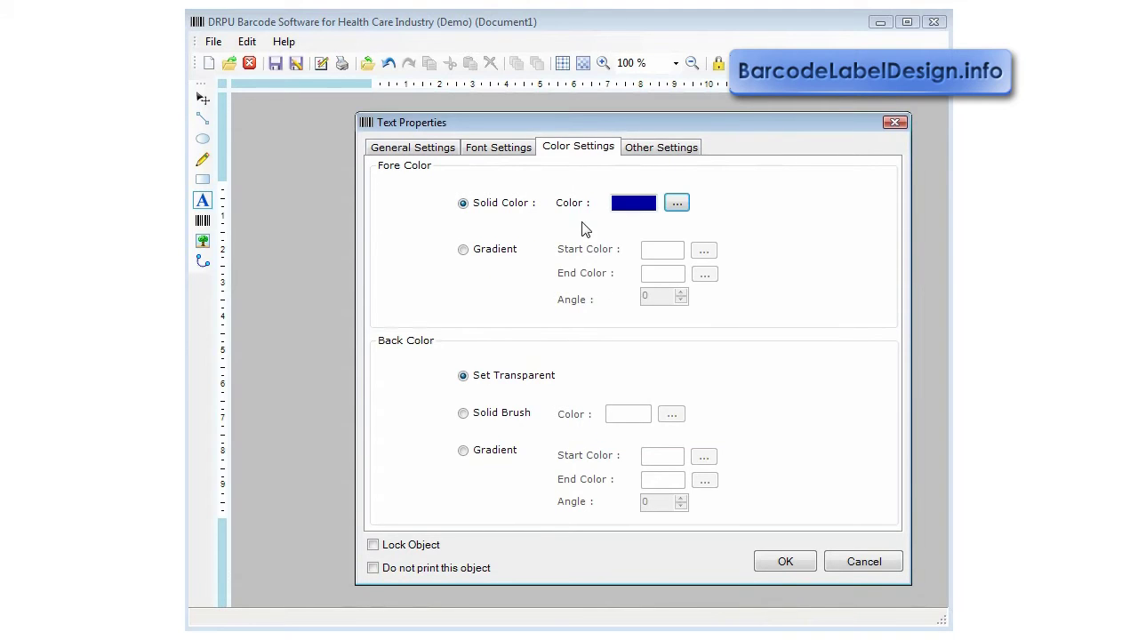
click(662, 154)
click(785, 562)
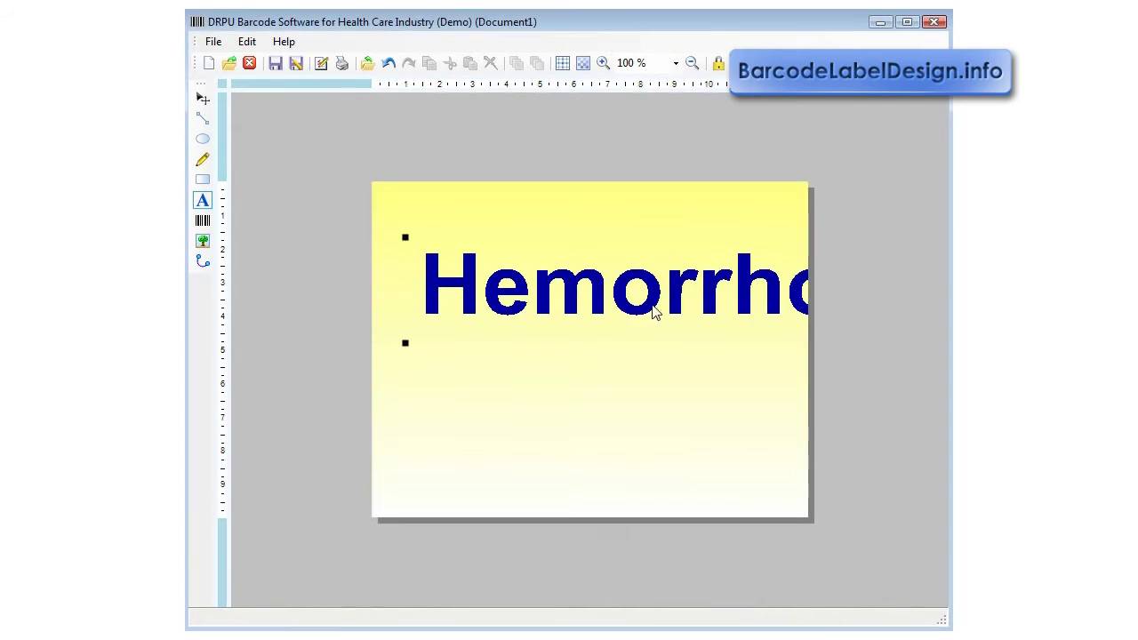
- Move the "Hemorrhodial" heading to the label's upper-left corner and reduce its font size to 48
drag(655, 310, 616, 239)
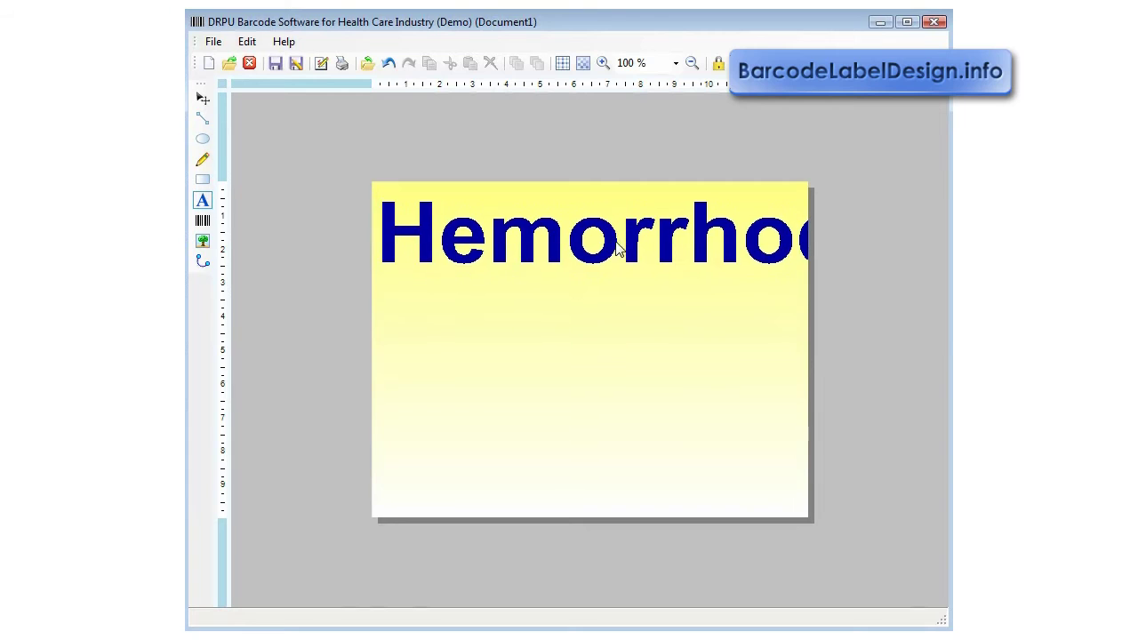
double_click(617, 246)
click(536, 175)
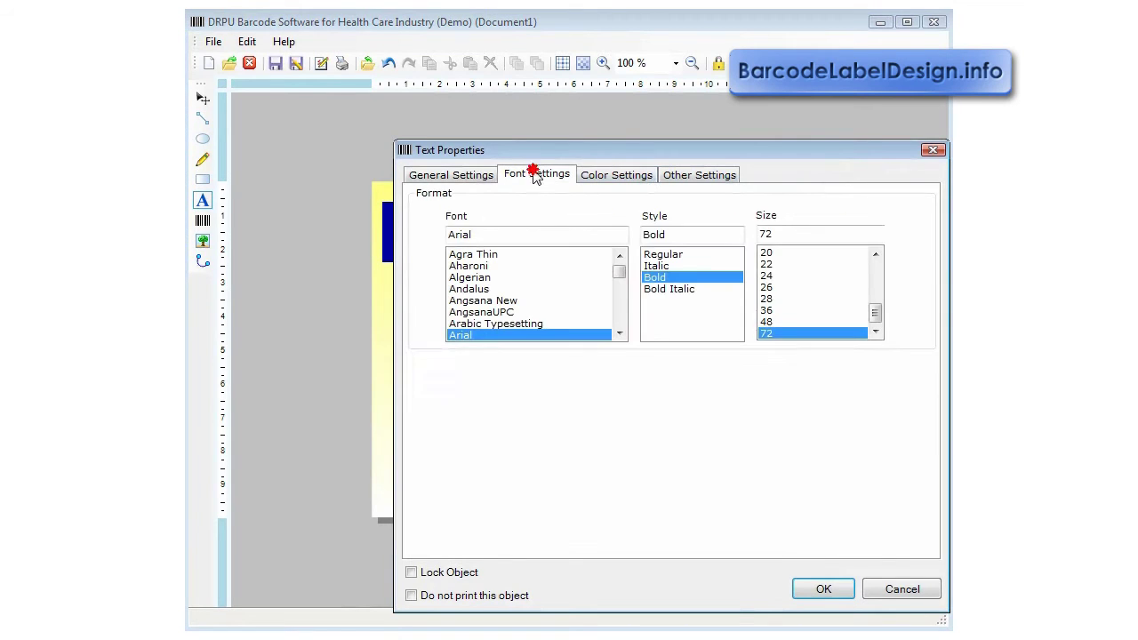
click(836, 327)
click(813, 591)
drag(600, 220, 596, 216)
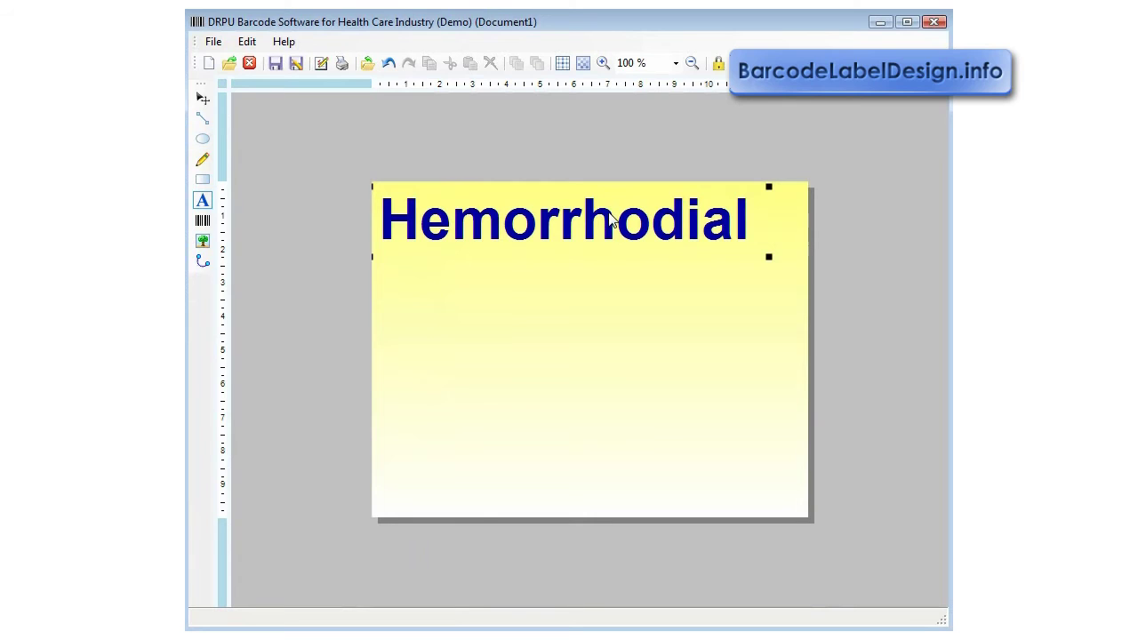
click(248, 41)
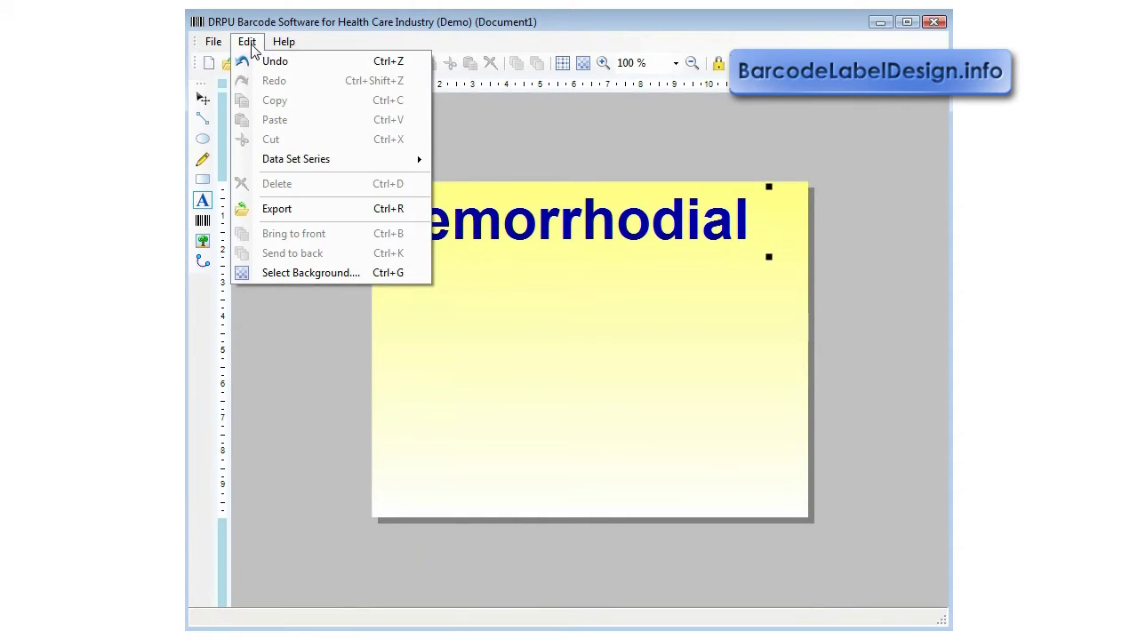
click(600, 274)
- Add a second text object below the heading reading "Suppositories"
click(203, 201)
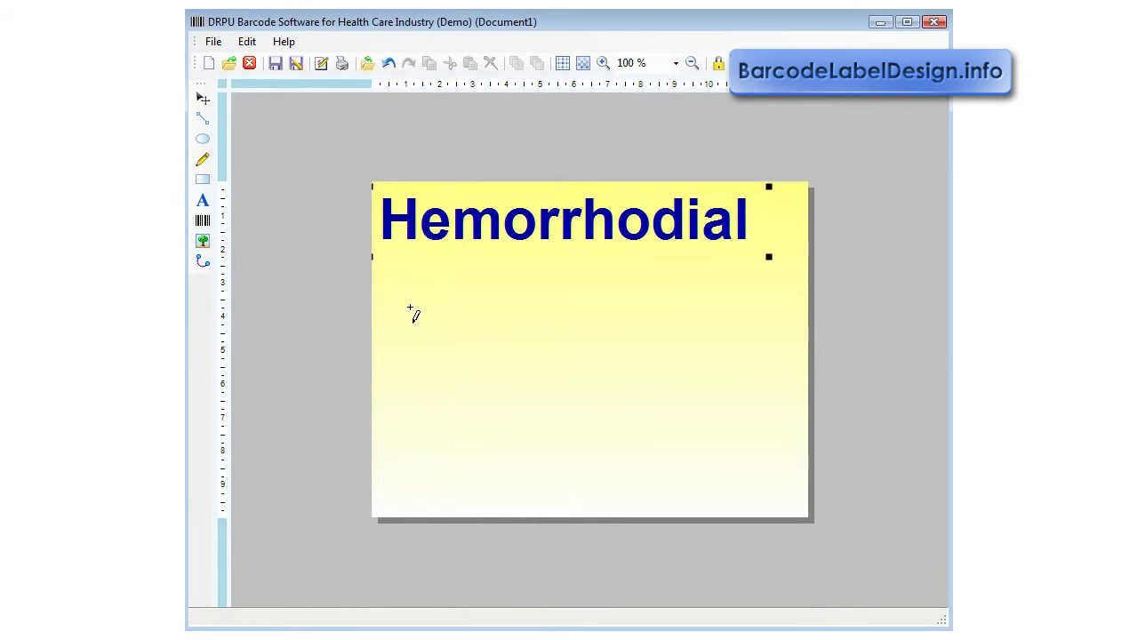
click(412, 313)
drag(423, 321, 418, 295)
double_click(418, 295)
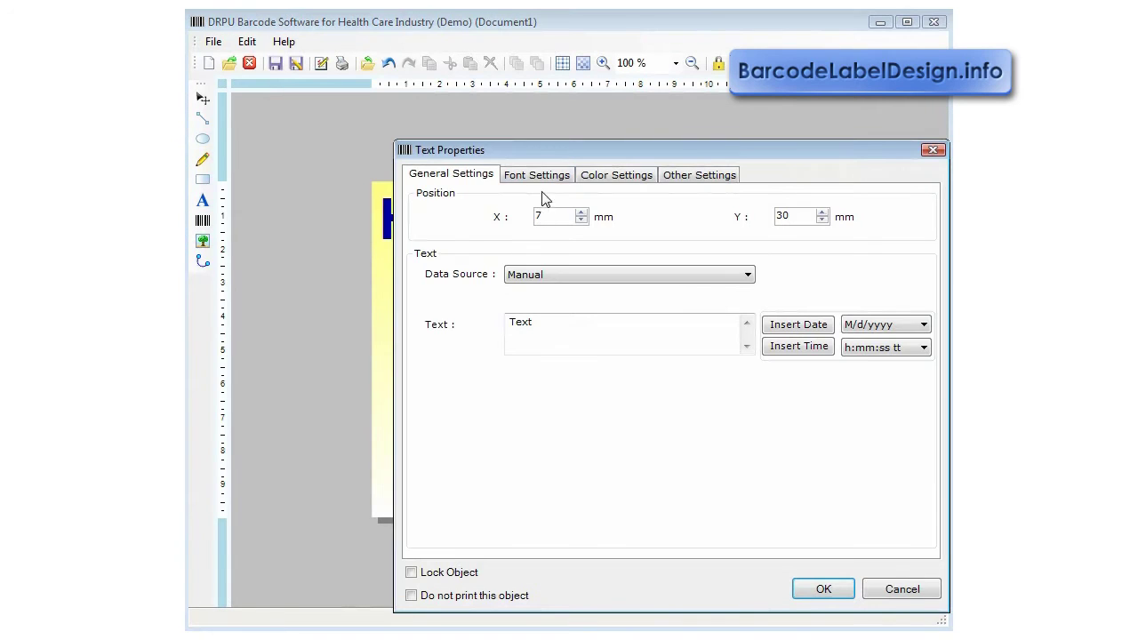
key(Tab)
text(S)
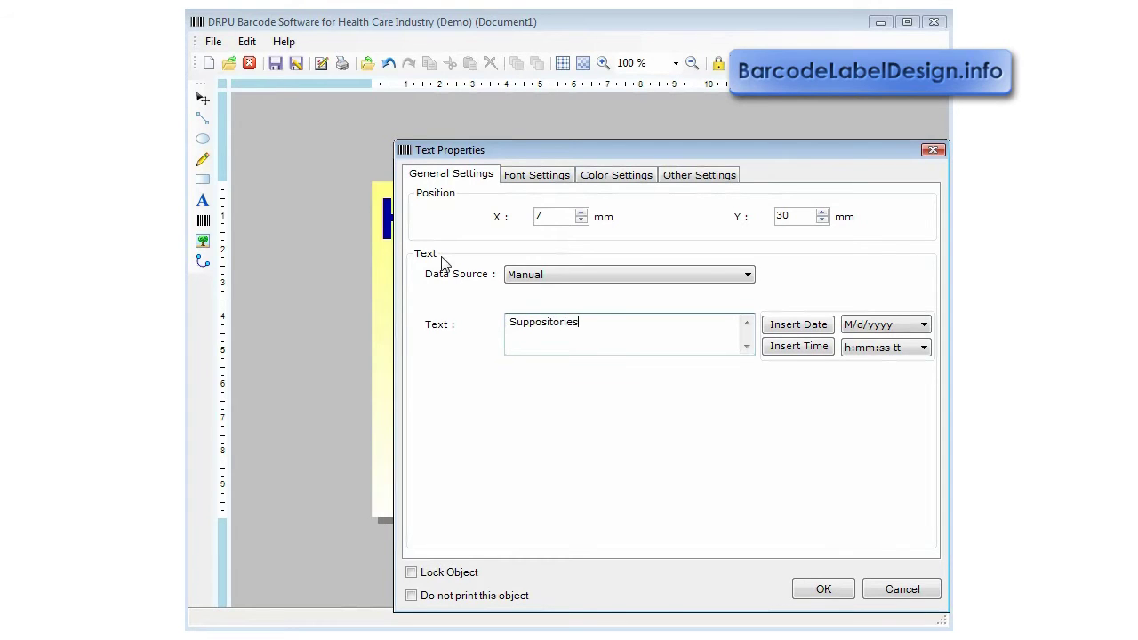
- Set the "Suppositories" text's font style to bold and its size to 48
click(536, 175)
click(658, 277)
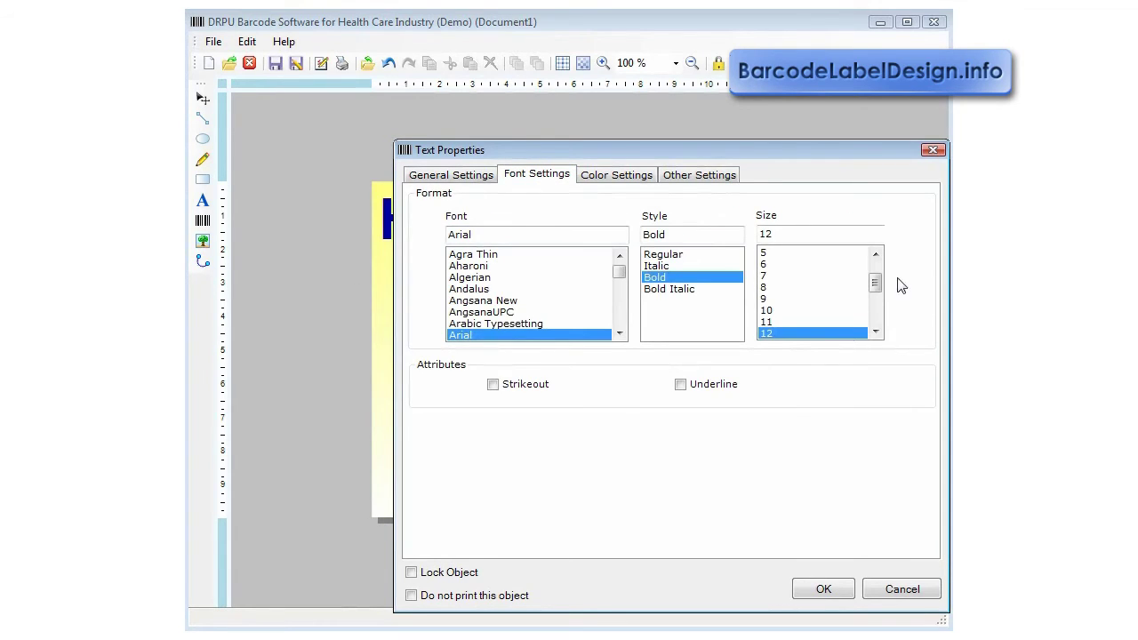
drag(875, 282, 875, 312)
click(774, 318)
- Colour the "Suppositories" text dark blue, apply the properties and place it directly beneath "Hemorrhodial"
click(617, 175)
click(708, 232)
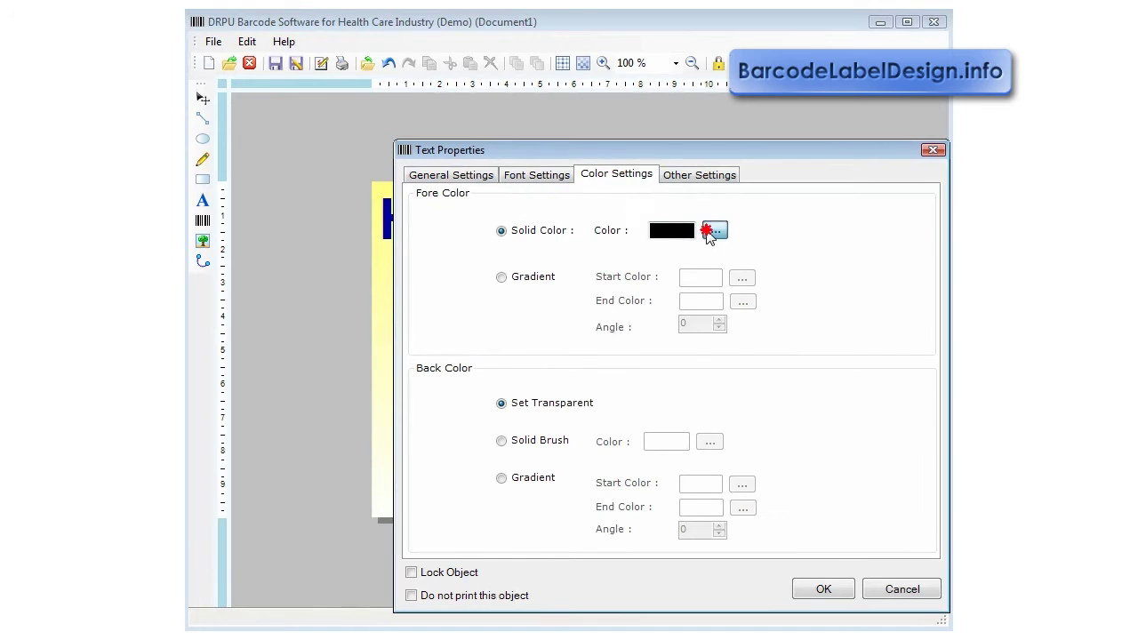
click(698, 256)
click(612, 424)
click(821, 589)
drag(622, 330, 589, 282)
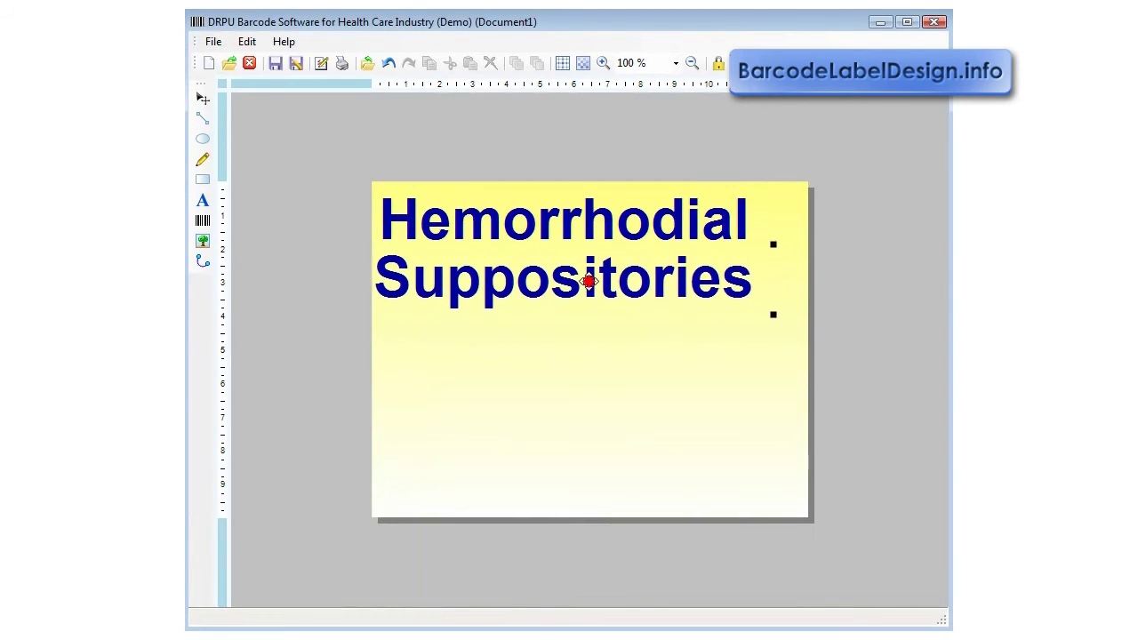
- Add a text line below "Suppositories" reading "Temporary relief of burining,itching and discomfort"
click(203, 200)
click(418, 358)
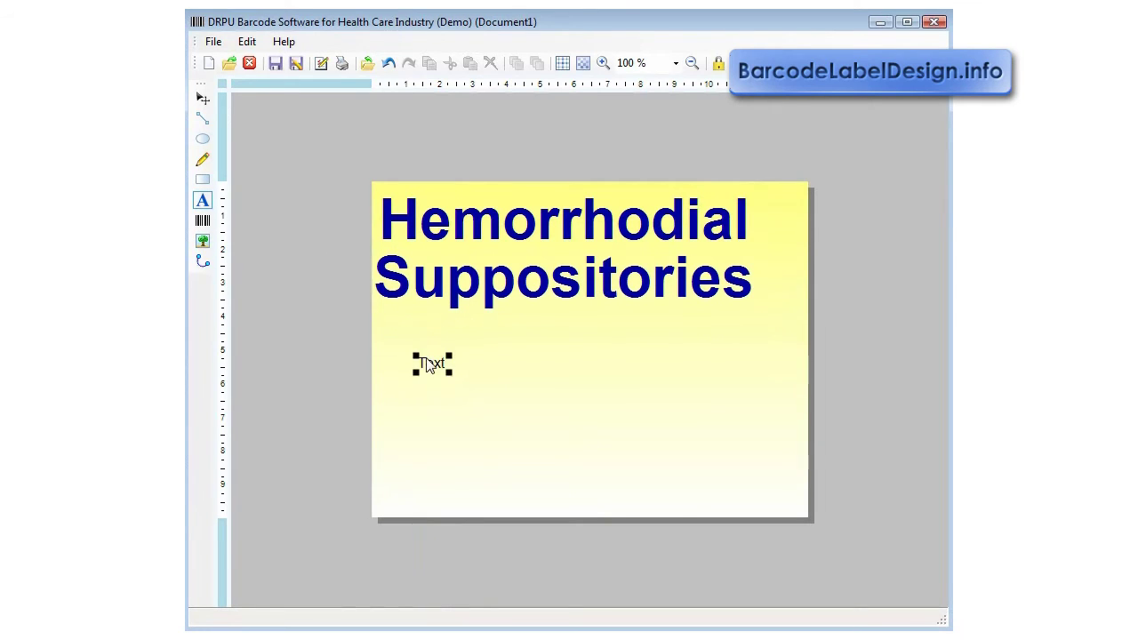
drag(432, 366, 437, 335)
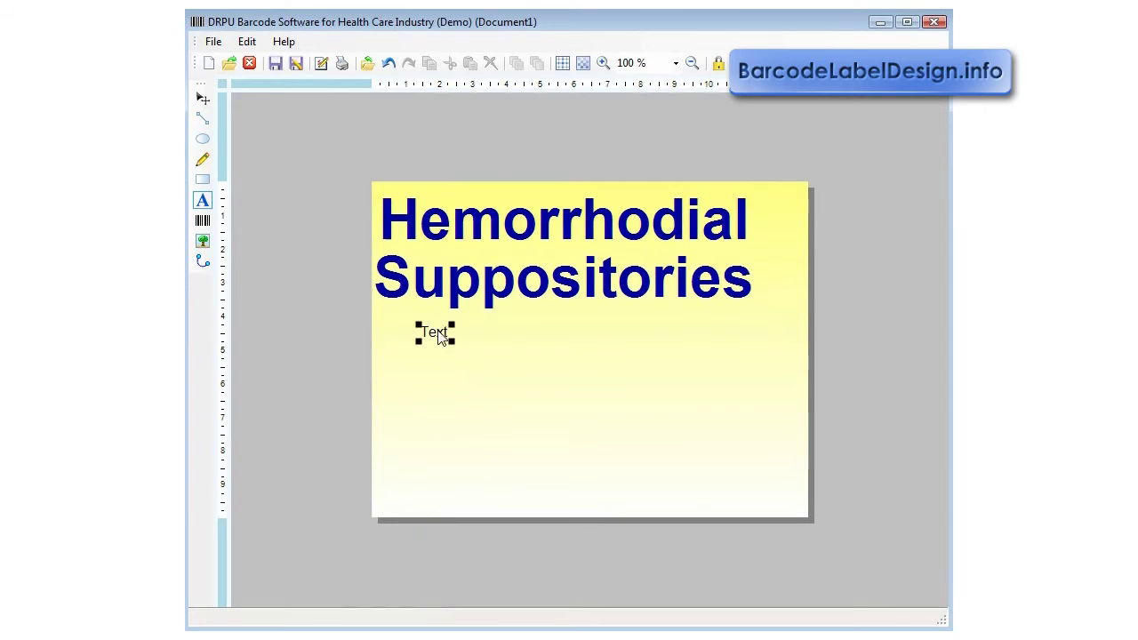
double_click(439, 337)
double_click(536, 320)
text(Te)
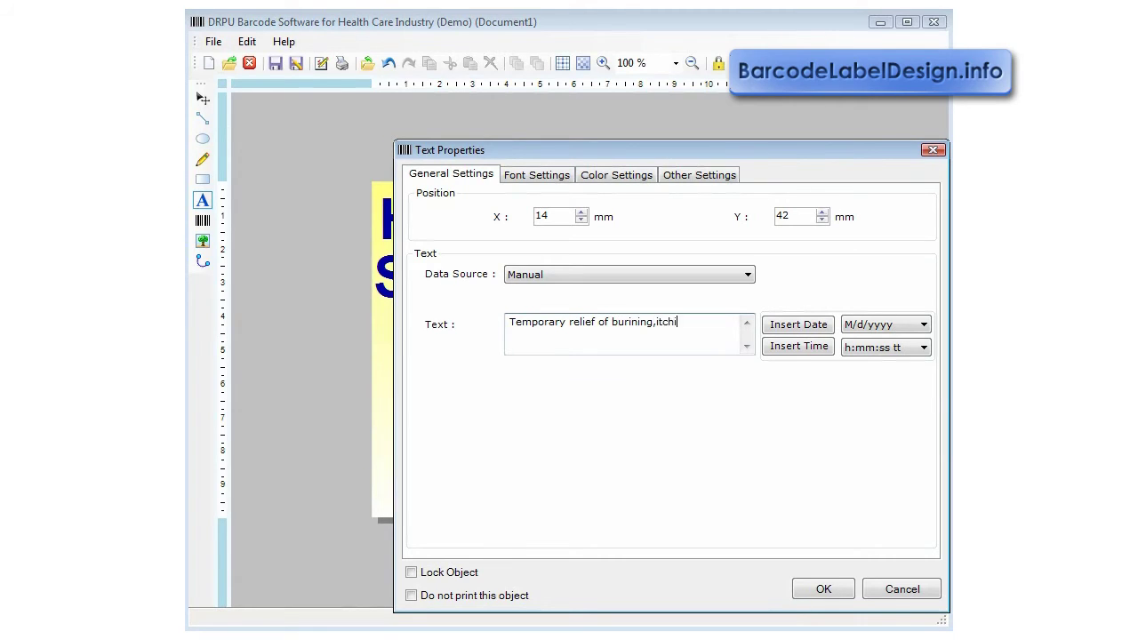
text(discomfort)
click(821, 590)
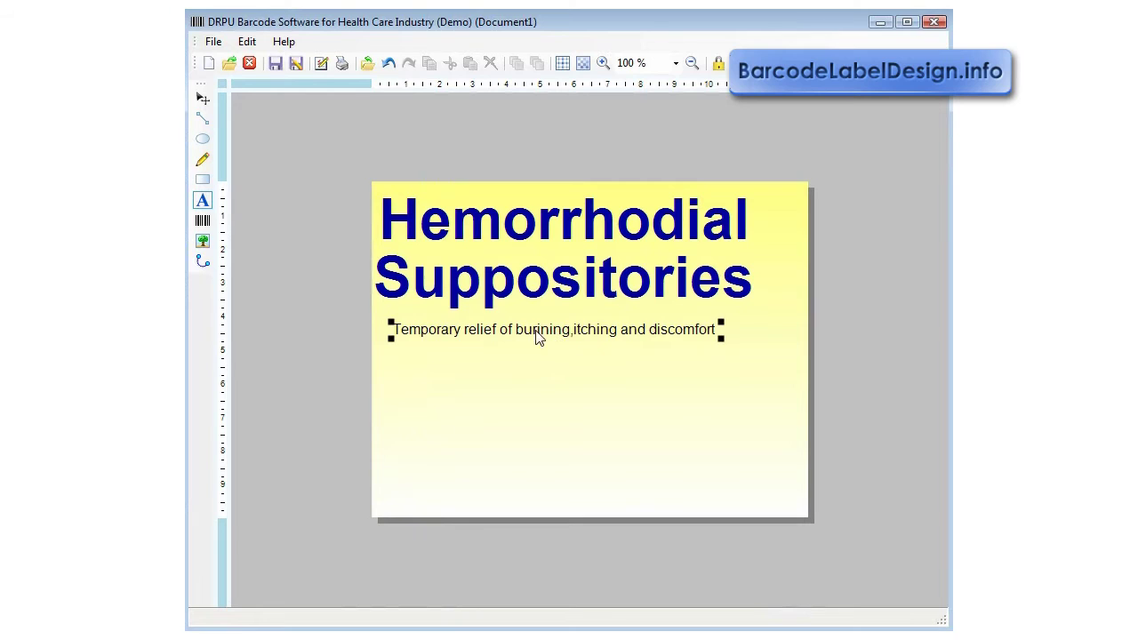
- Correct the word "burining" to "burning" in the small text line
double_click(547, 327)
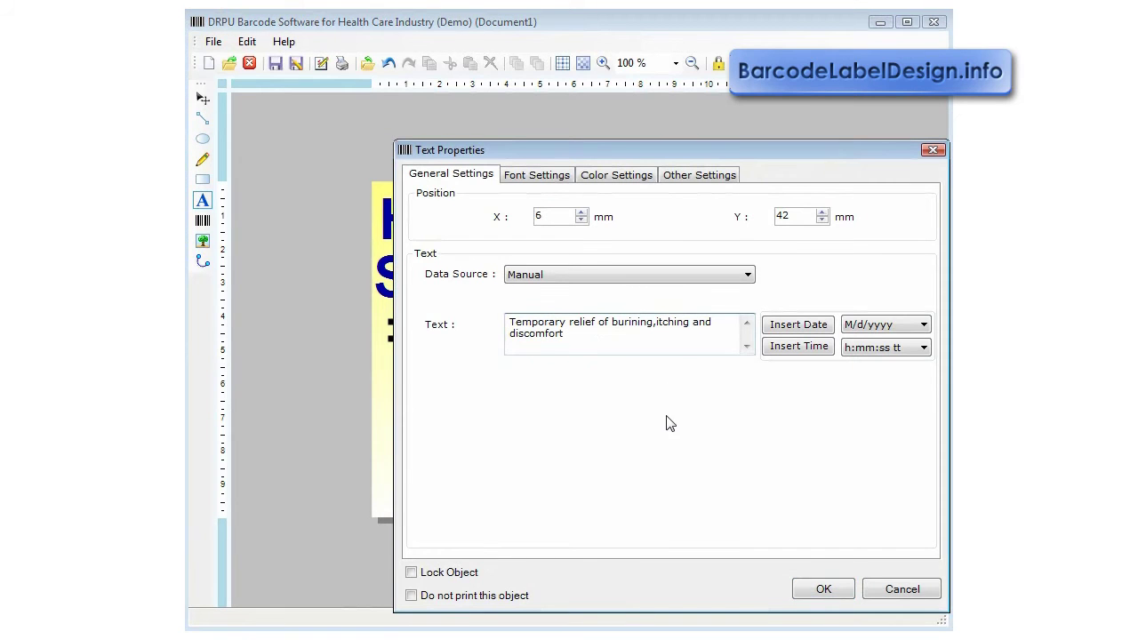
key(BackSpace)
click(824, 588)
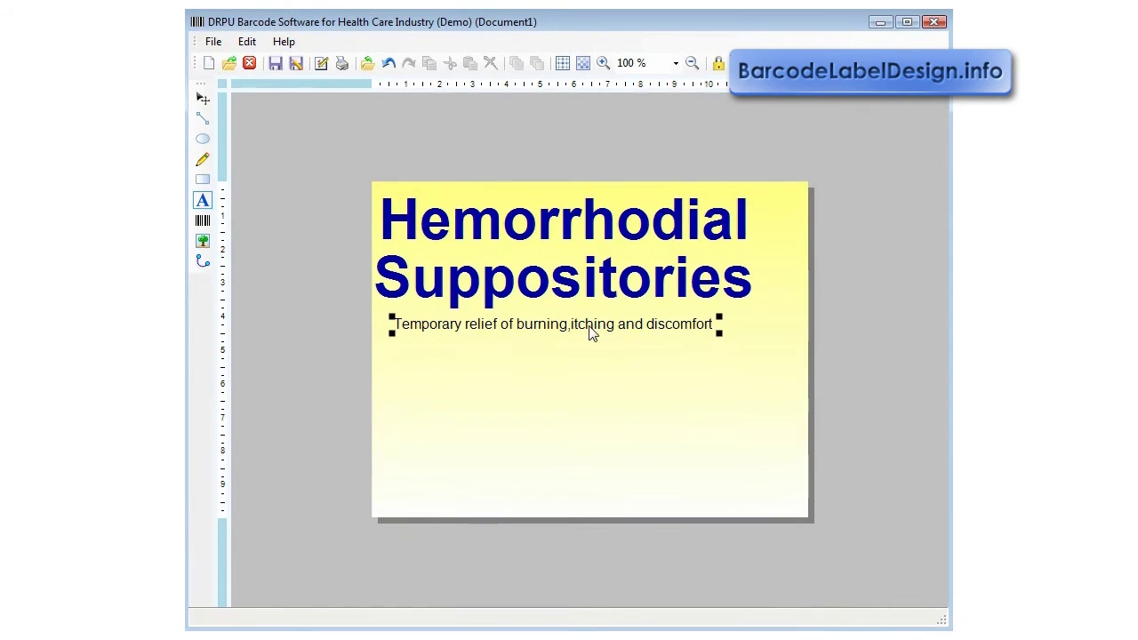
- Add the text line "Shrinks,sweling of irritated hemorrhodial tissues" directly beneath the "Temporary relief" line
click(408, 351)
drag(551, 331, 415, 323)
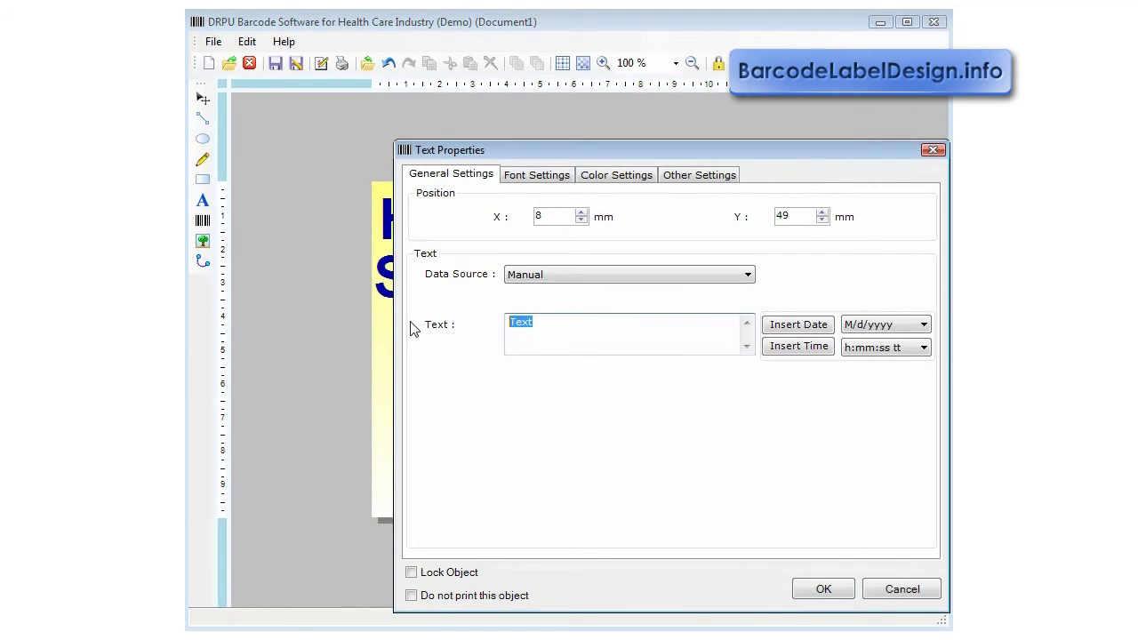
text(Shrinks,sweling of ir)
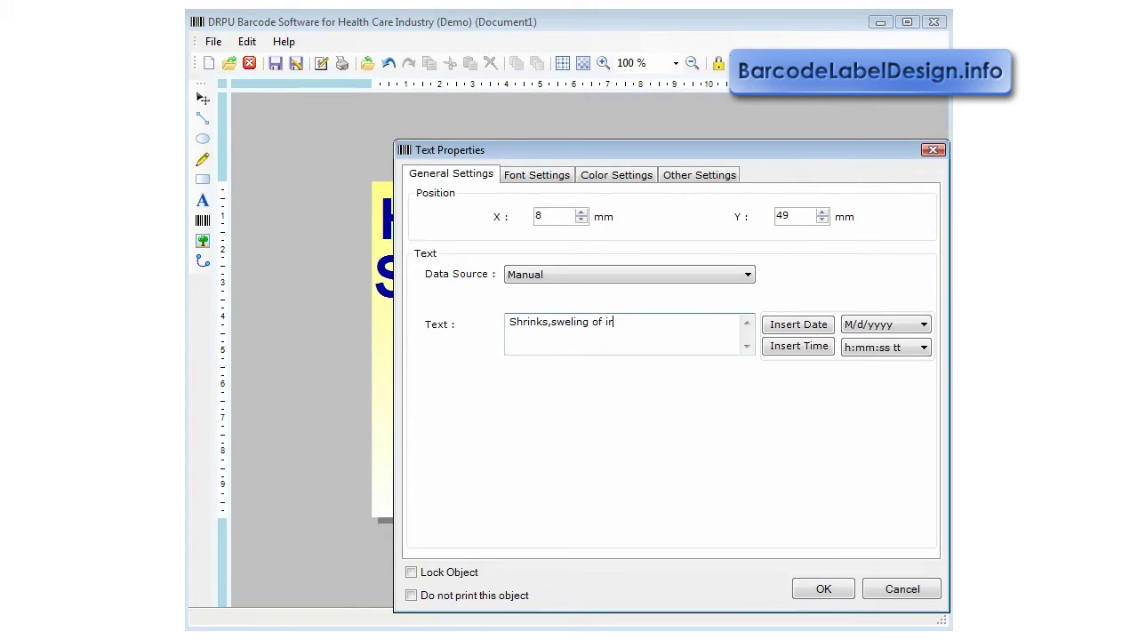
text(ritated hem)
key(BackSpace)
text(em)
text(orrhodial tissues)
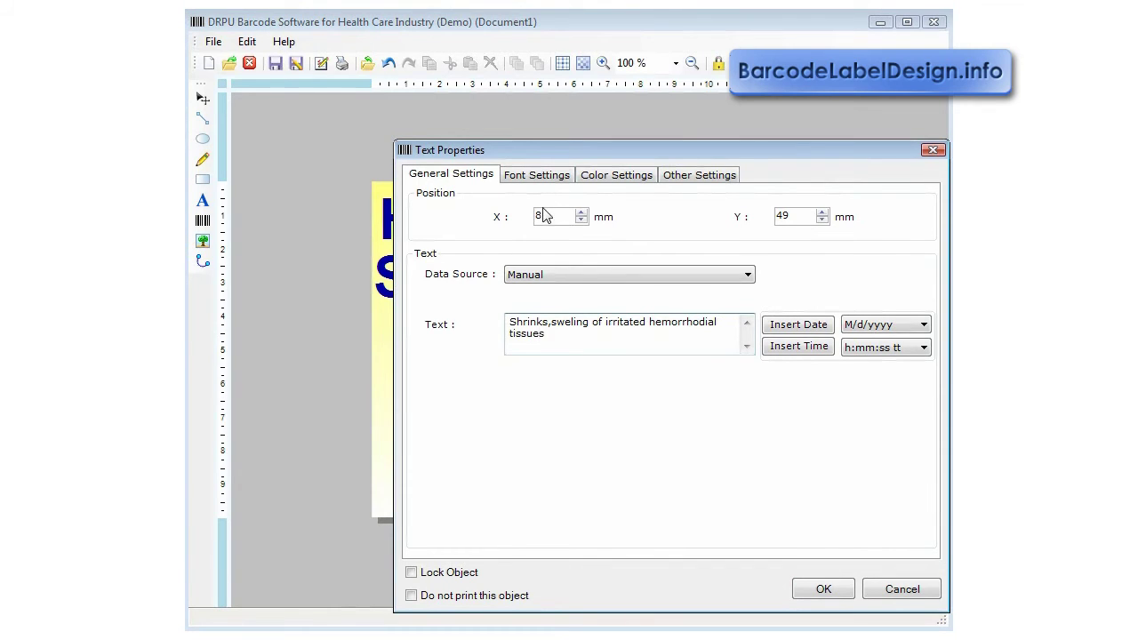
click(805, 592)
drag(562, 353, 559, 344)
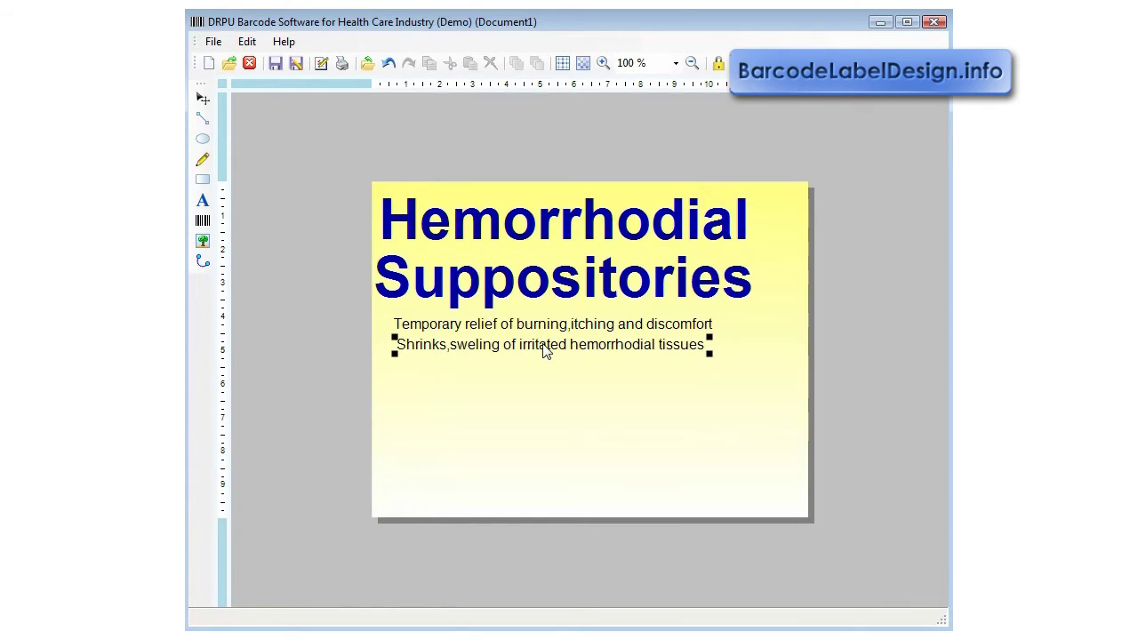
click(203, 220)
click(437, 407)
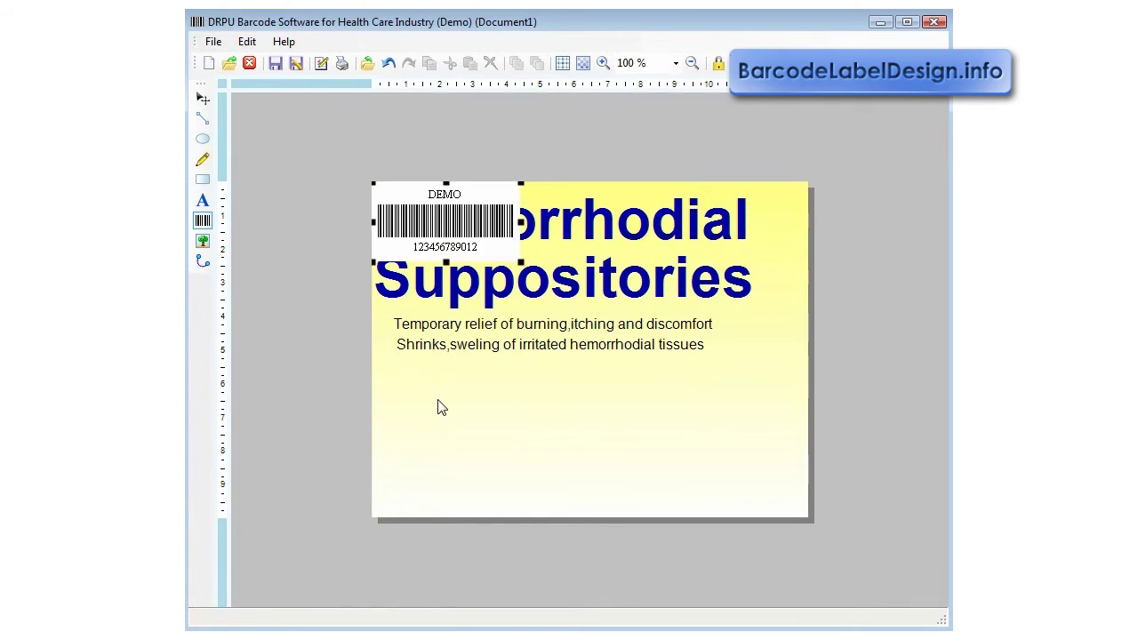
key(ctrl+z)
- Add a third small text line reading "Protect irritated tissues" directly beneath the "Shrinks" line
click(200, 202)
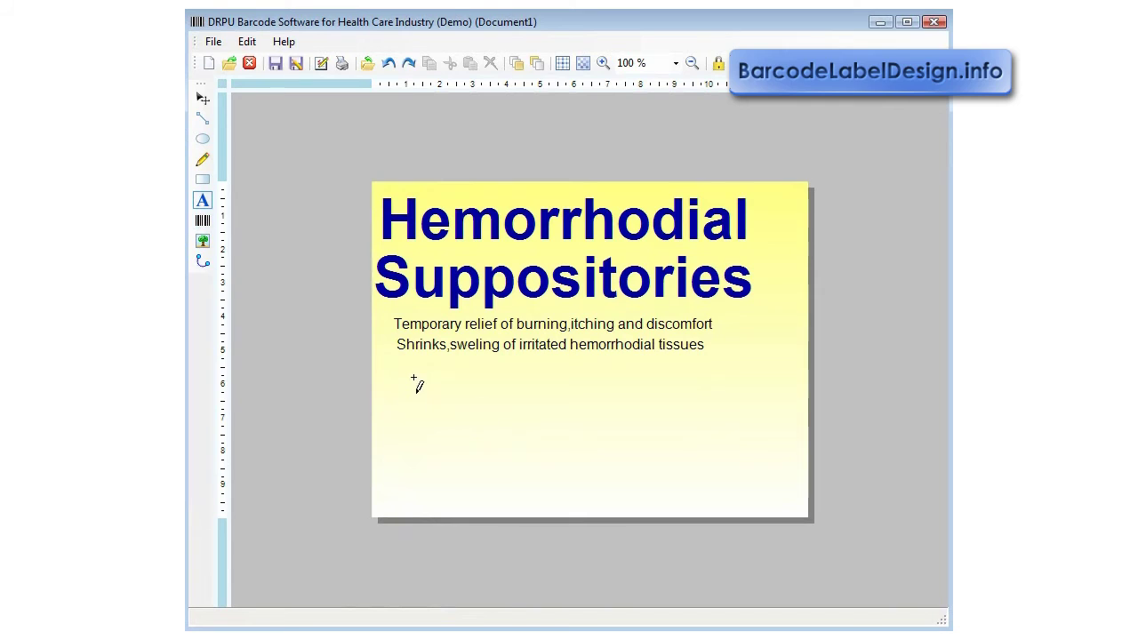
click(415, 380)
drag(425, 377, 414, 365)
double_click(415, 366)
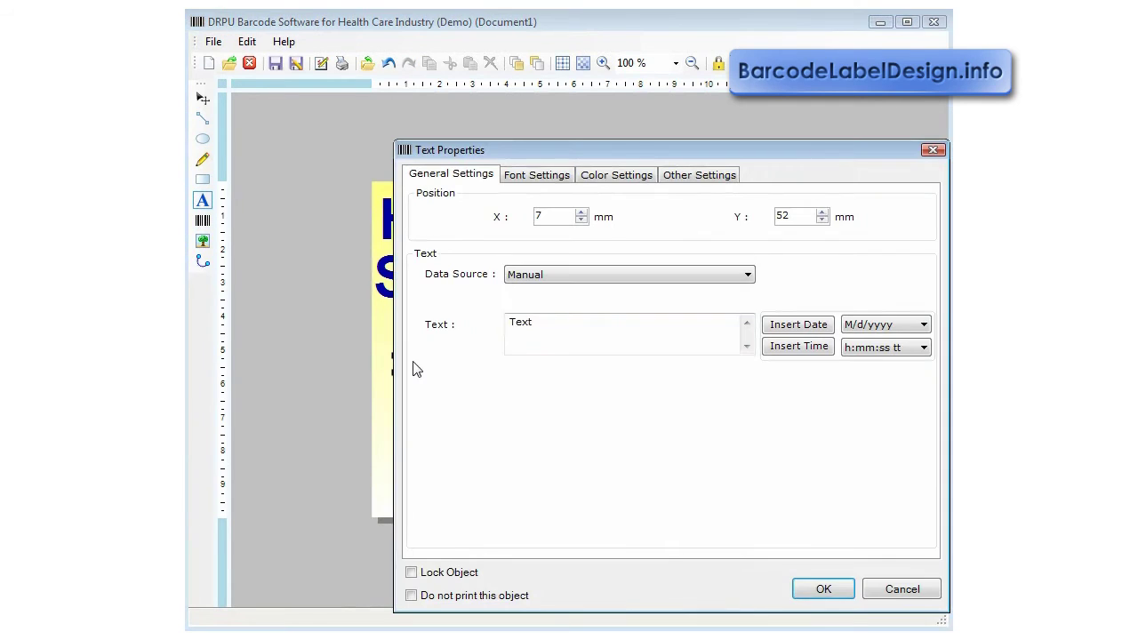
text(Protect irritated tissues)
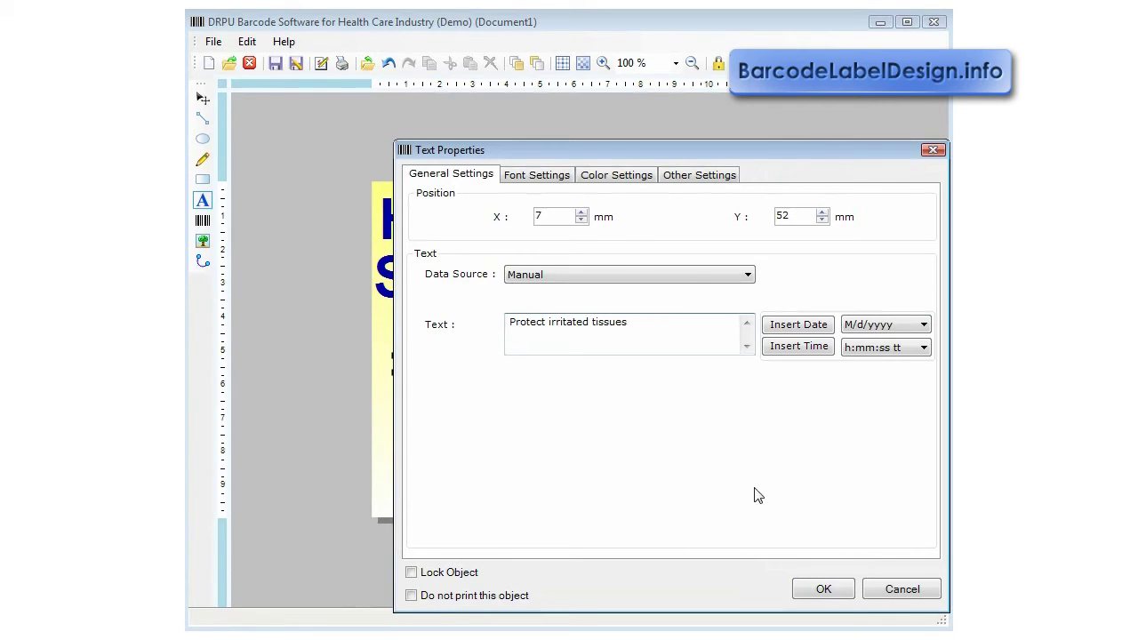
click(820, 589)
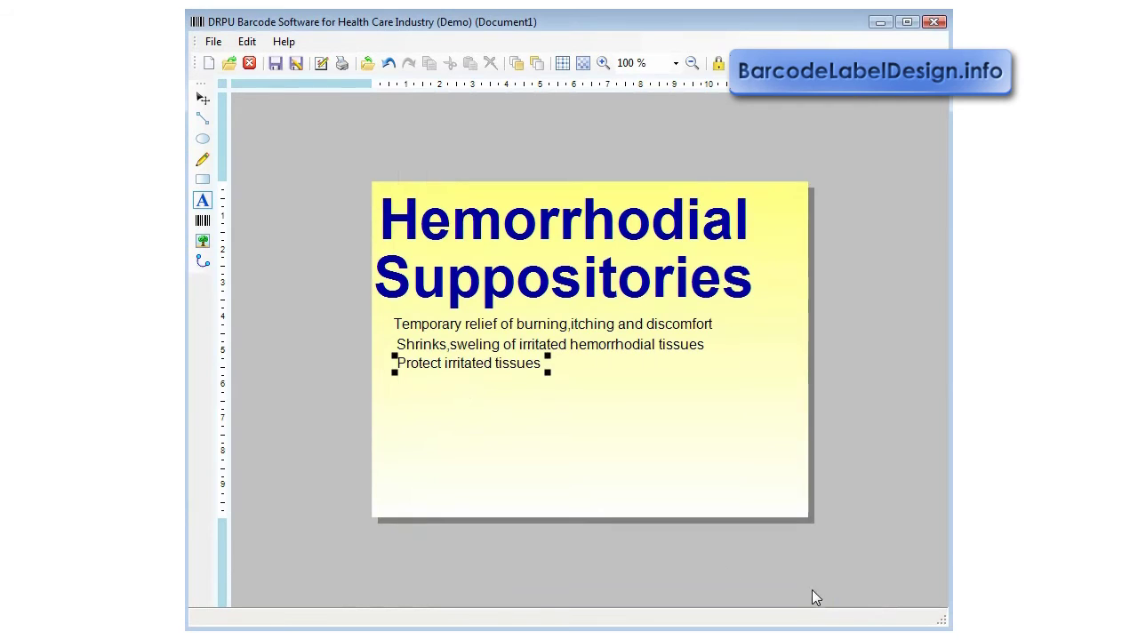
- Align the "Shrinks" and "Protect irritated tissues" lines with the start of the "Temporary relief" line
drag(427, 345, 424, 343)
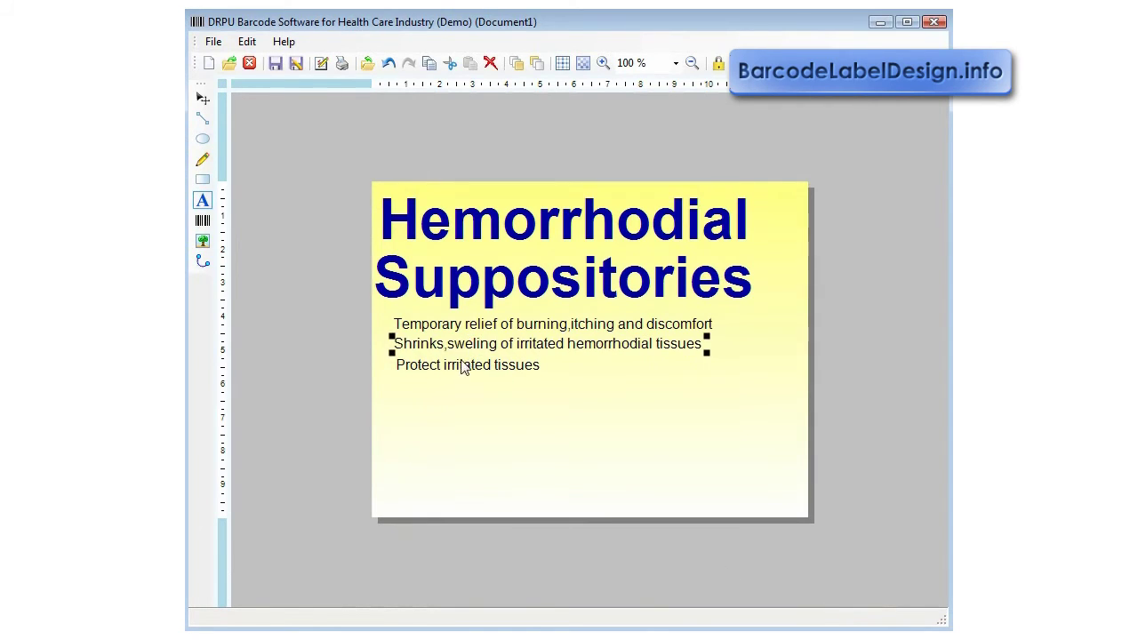
click(425, 365)
click(562, 431)
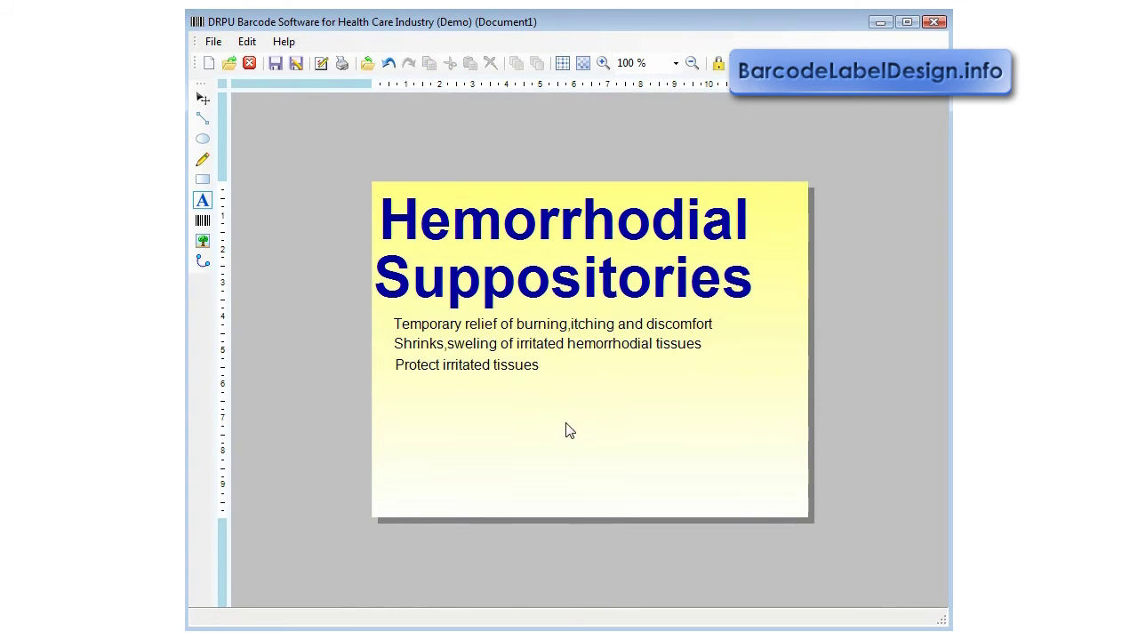
- Draw a rectangle on the label below the three small text lines, starting at the label's left edge
click(202, 179)
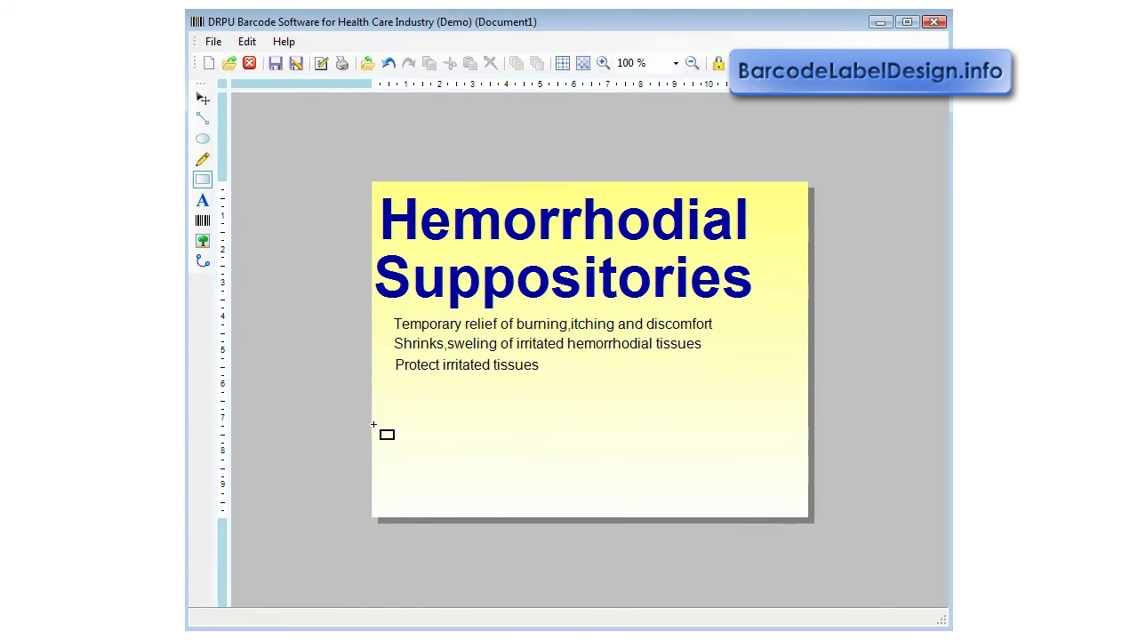